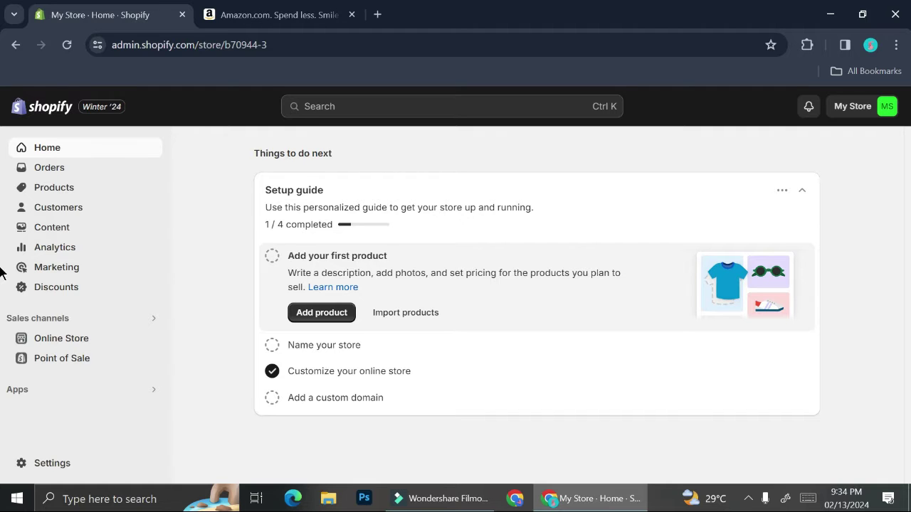
Step: Switch to the Amazon tab and browse its home page
left_click(278, 13)
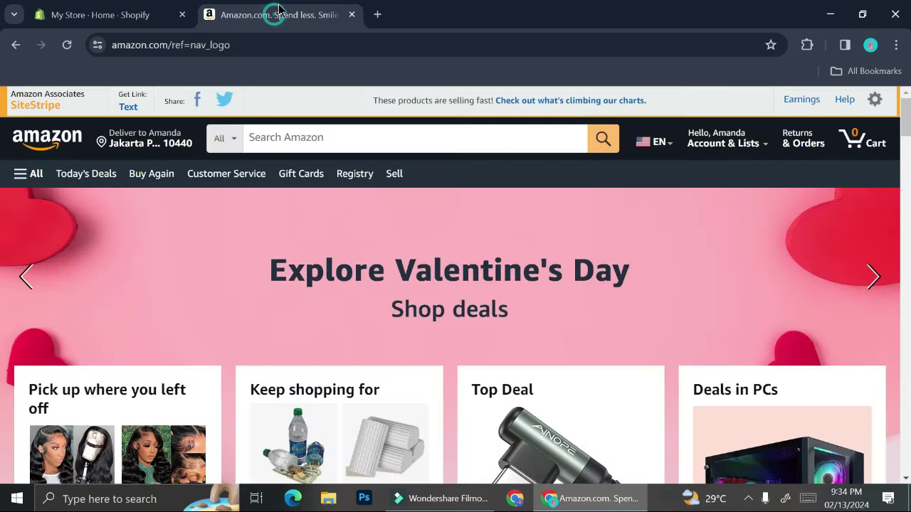
scroll(493, 317, "down", 6)
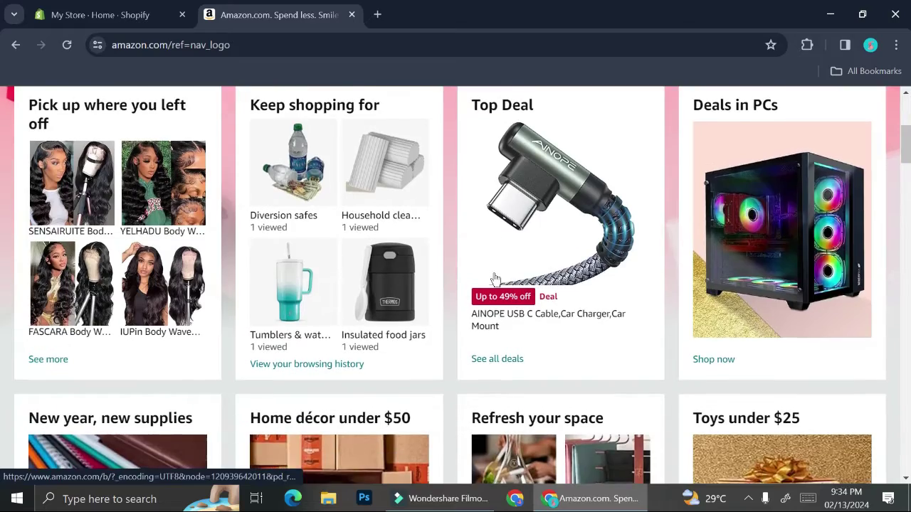
scroll(496, 279, "down", 7)
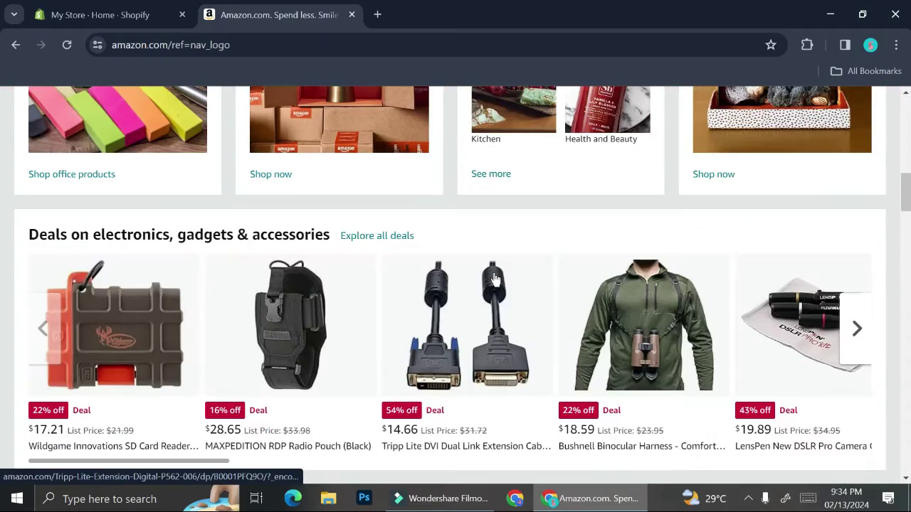
scroll(496, 279, "up", 13)
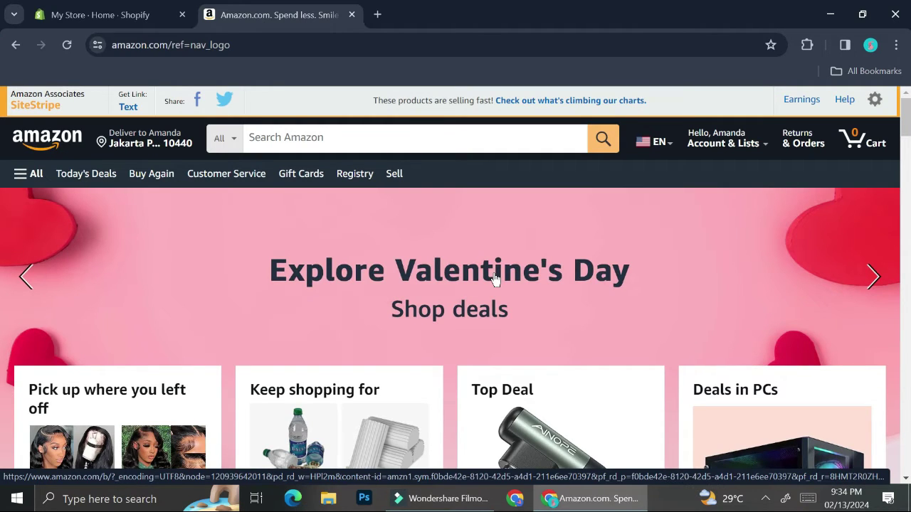
Step: Search Amazon for 'necklaces for women' using the 'neckla' suggestion
left_click(314, 133)
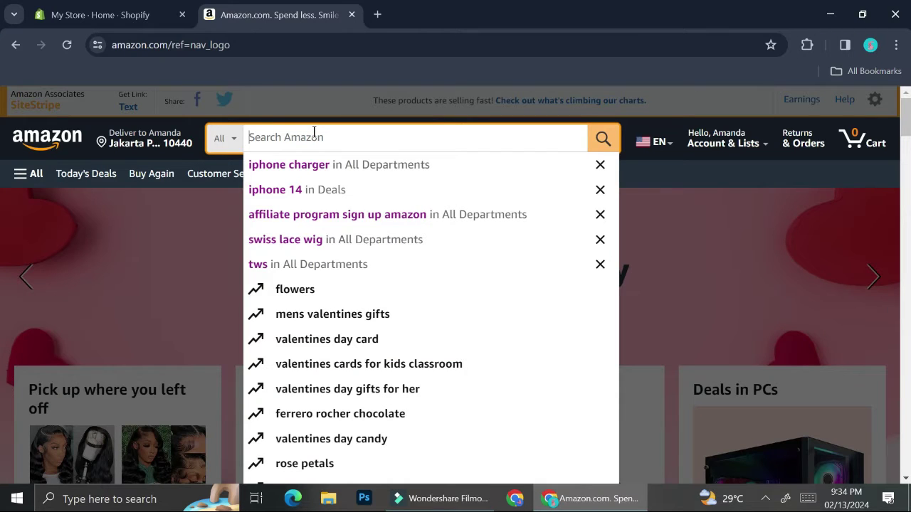
type("neckla")
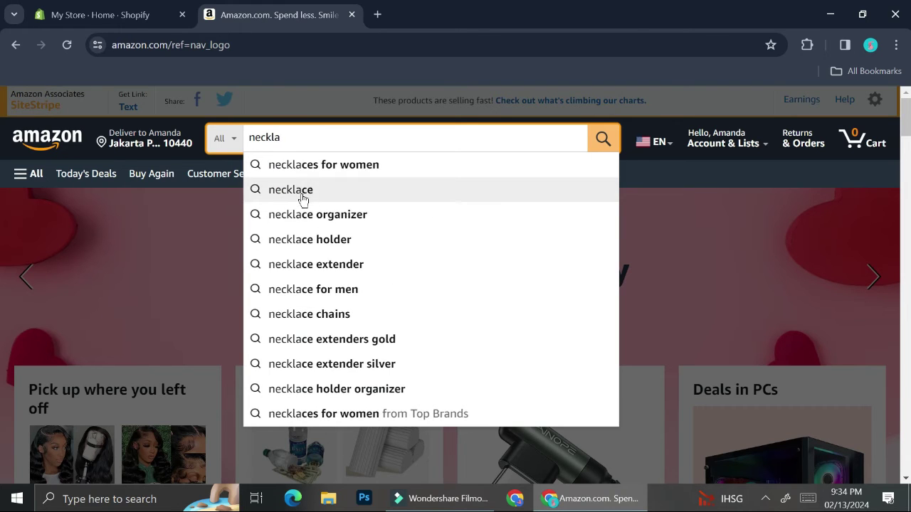
left_click(311, 168)
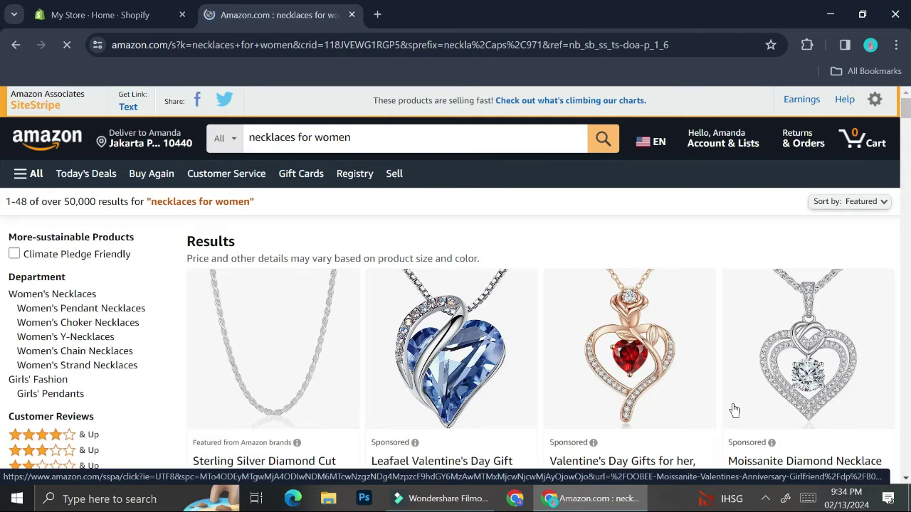
scroll(734, 411, "down", 1)
scroll(736, 406, "down", 3)
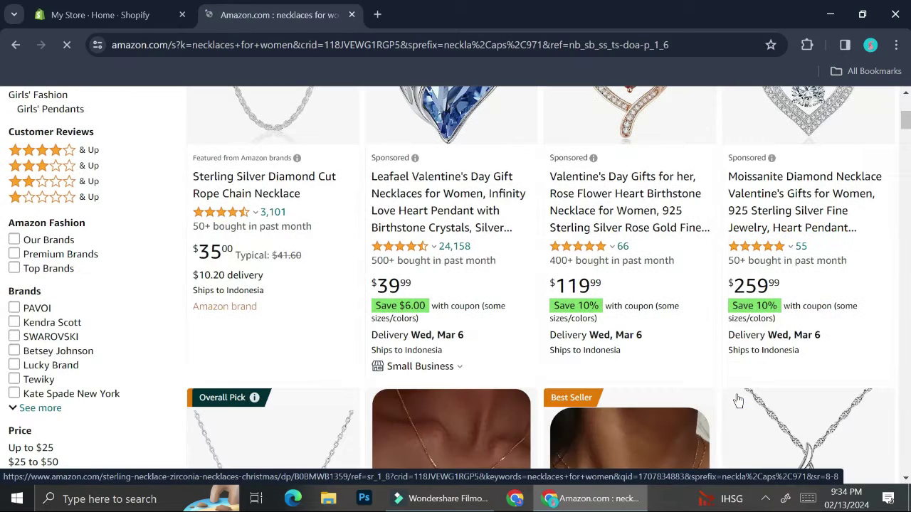
scroll(736, 400, "down", 4)
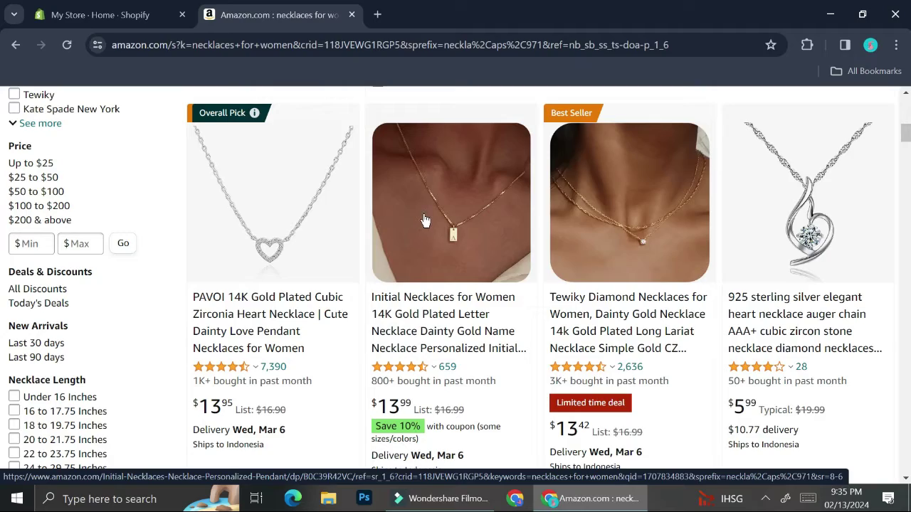
scroll(447, 301, "down", 2)
scroll(447, 302, "down", 2)
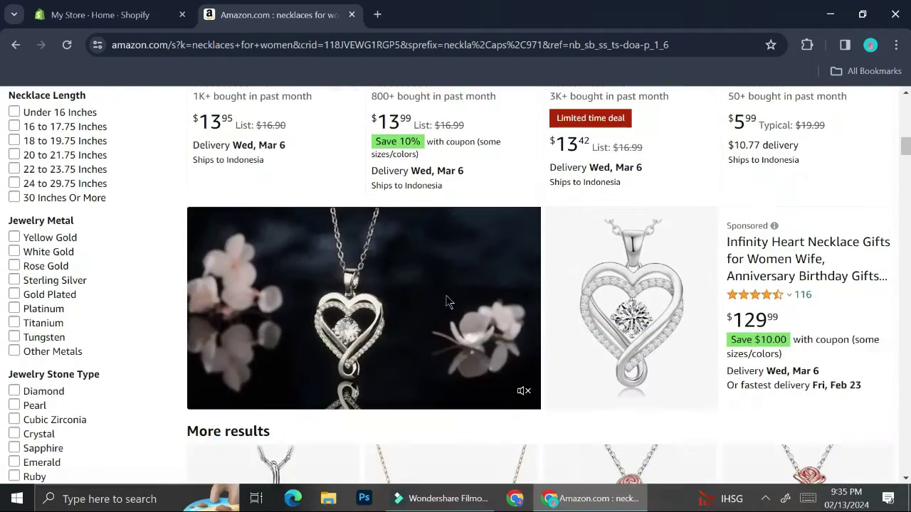
scroll(447, 299, "down", 3)
scroll(447, 297, "up", 1)
scroll(446, 296, "up", 6)
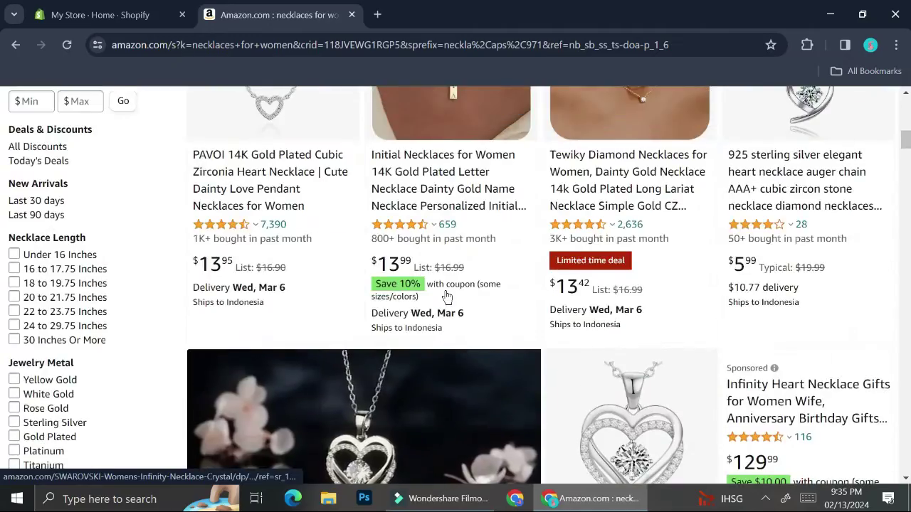
Step: Open the Initial Necklaces 14K Gold Plated product page and preview its image thumbnails
left_click(430, 292)
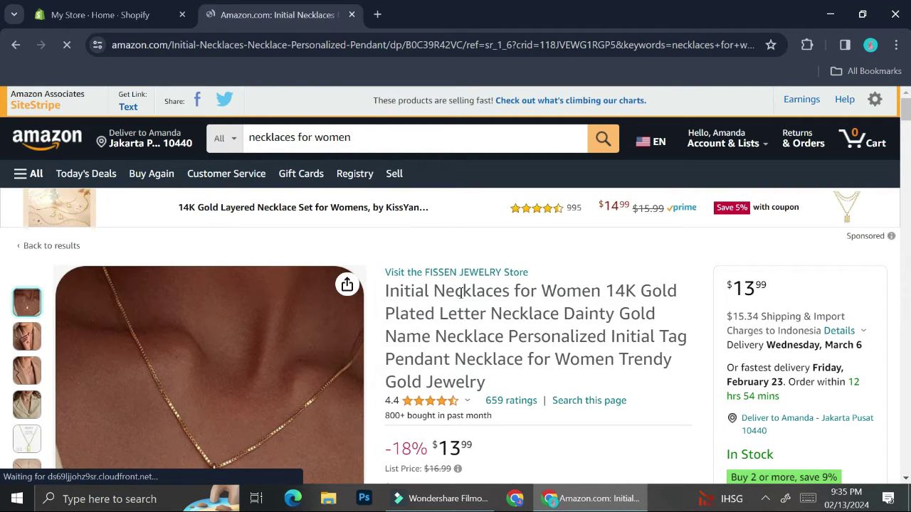
scroll(491, 302, "down", 1)
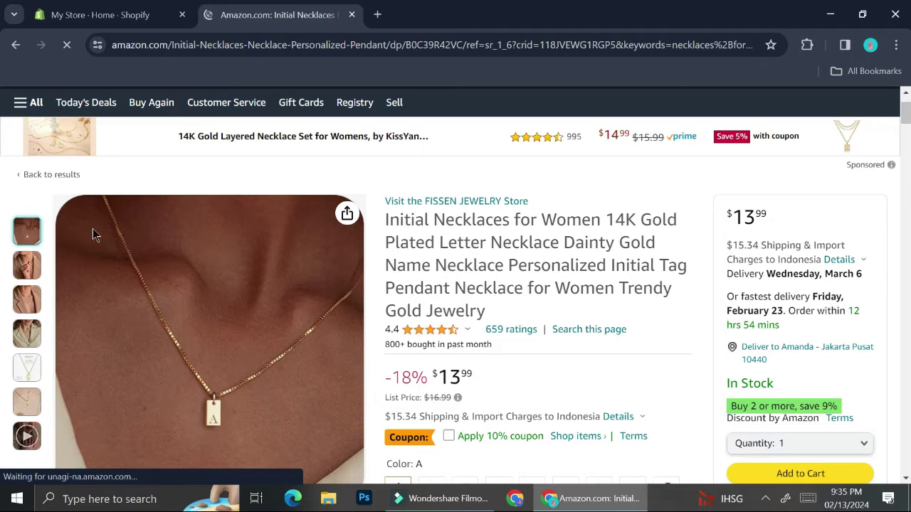
mouse_move(21, 267)
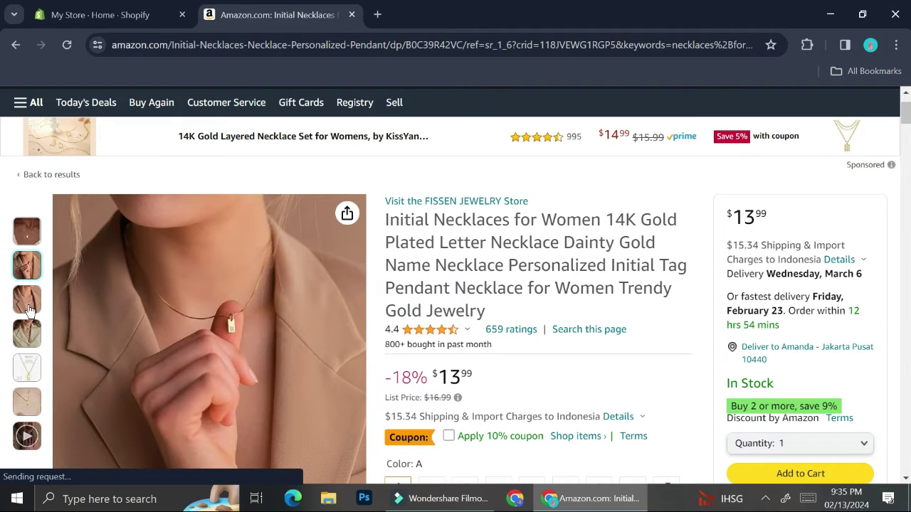
mouse_move(30, 311)
scroll(606, 393, "down", 5)
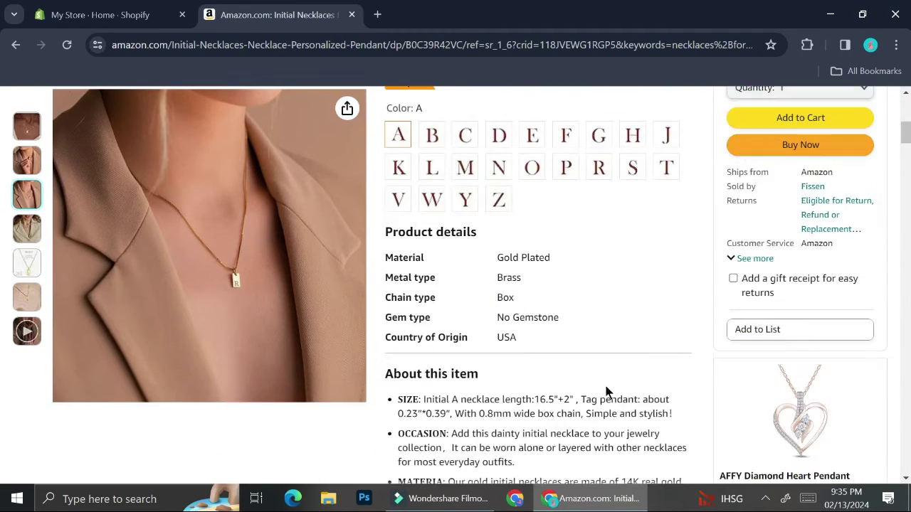
scroll(606, 394, "up", 1)
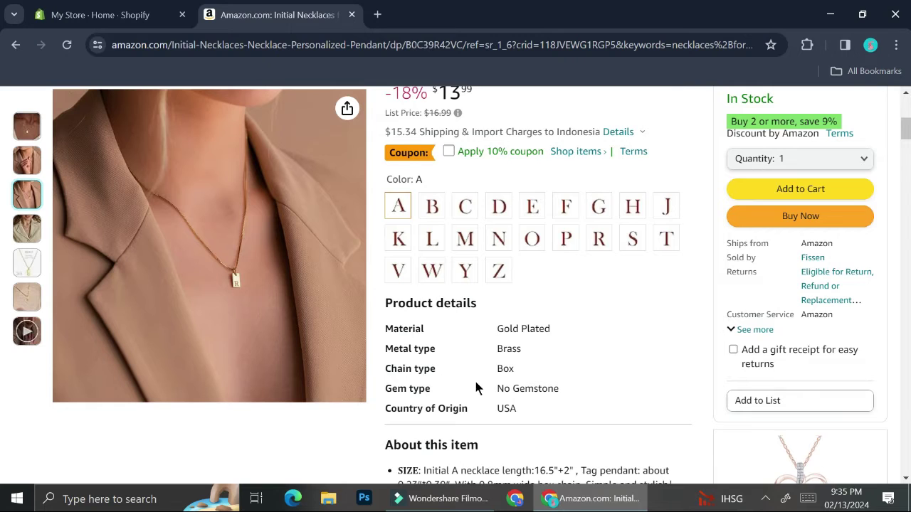
Step: Expand 'About this item' and read the full description, then scroll back up
scroll(476, 388, "down", 1)
scroll(477, 370, "down", 2)
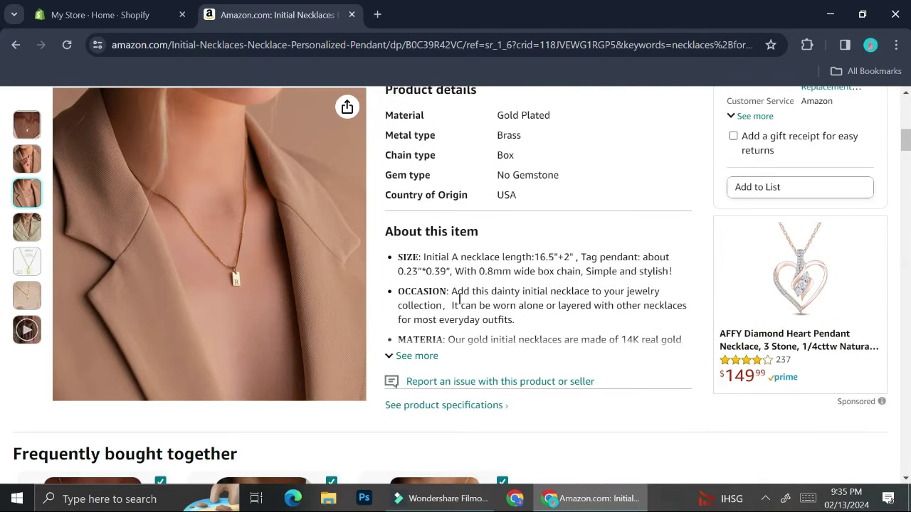
left_click(417, 356)
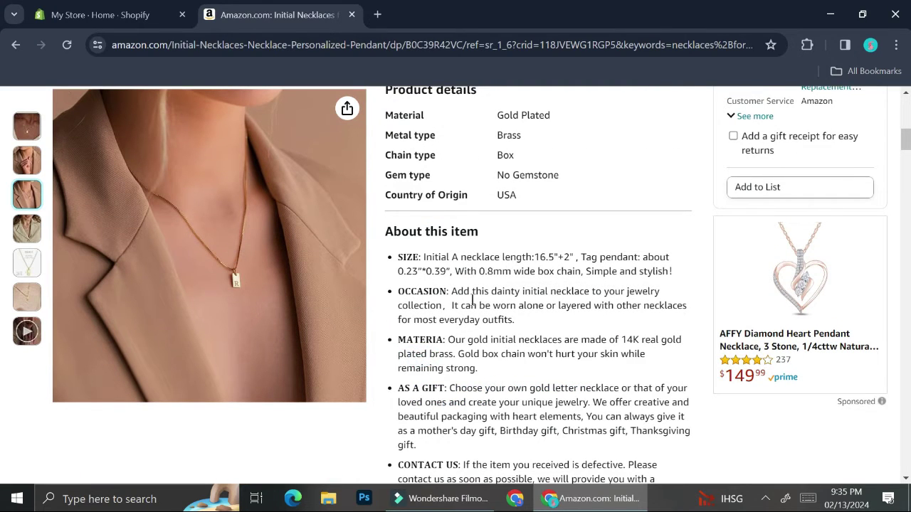
scroll(472, 299, "down", 1)
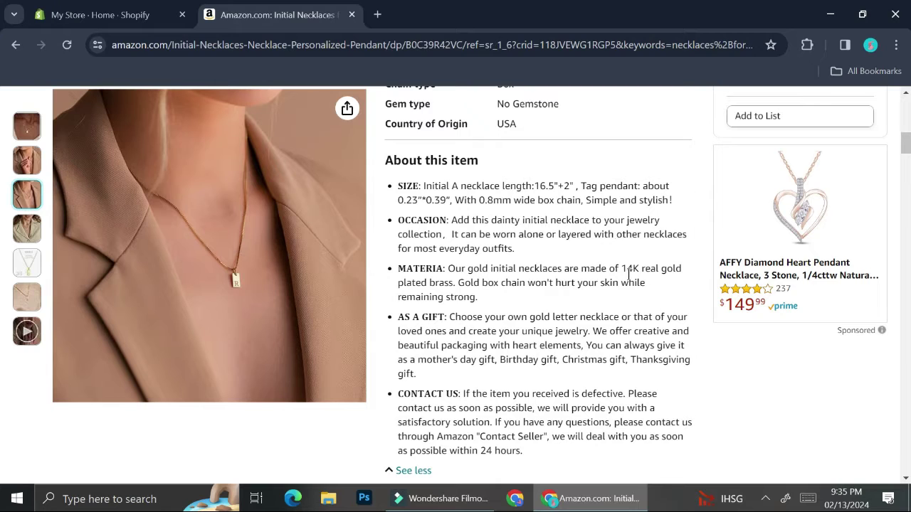
scroll(507, 342, "down", 1)
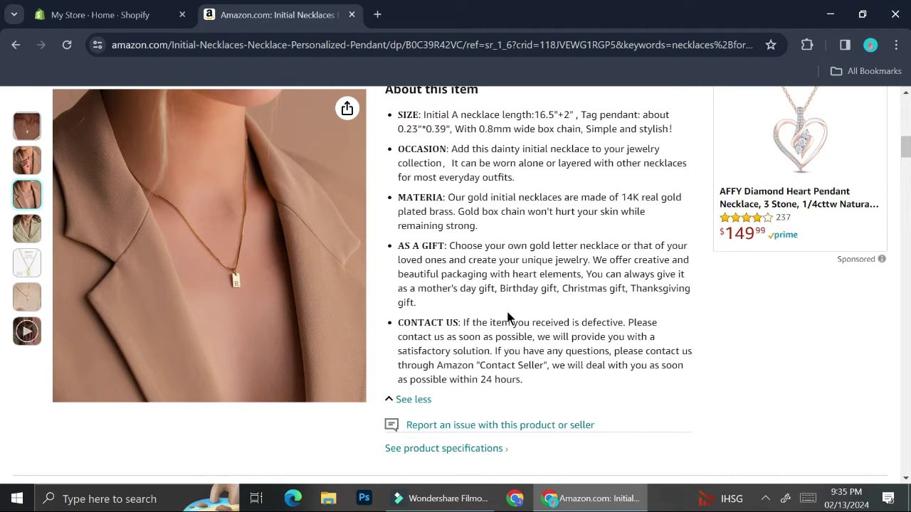
scroll(507, 319, "down", 2)
scroll(508, 318, "down", 2)
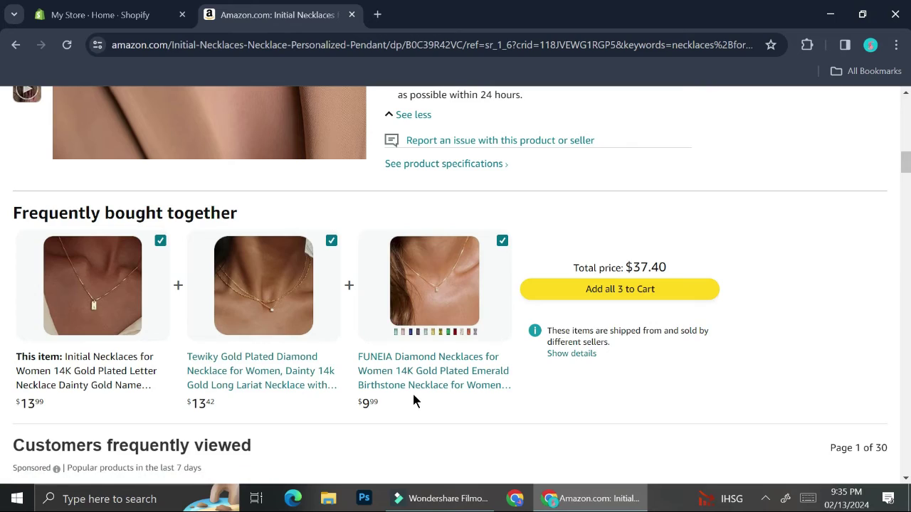
scroll(414, 402, "down", 2)
scroll(414, 403, "down", 2)
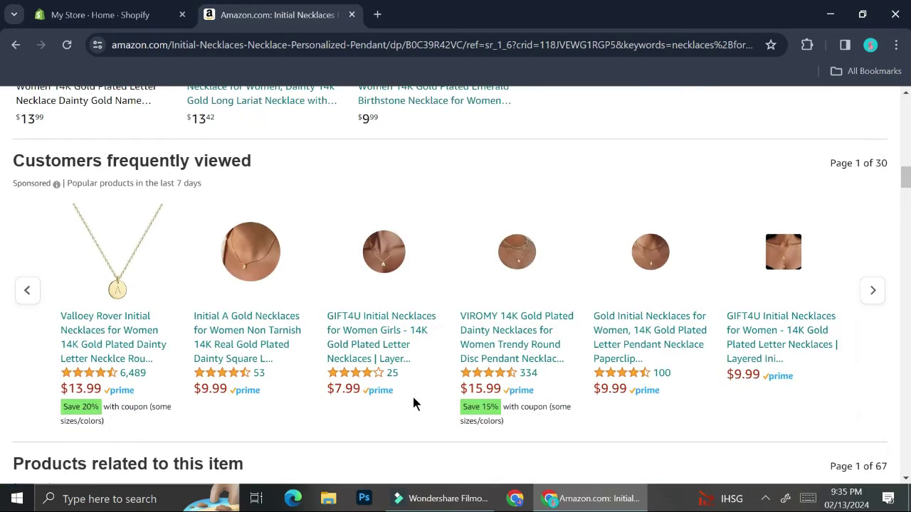
scroll(414, 403, "down", 2)
scroll(414, 403, "up", 6)
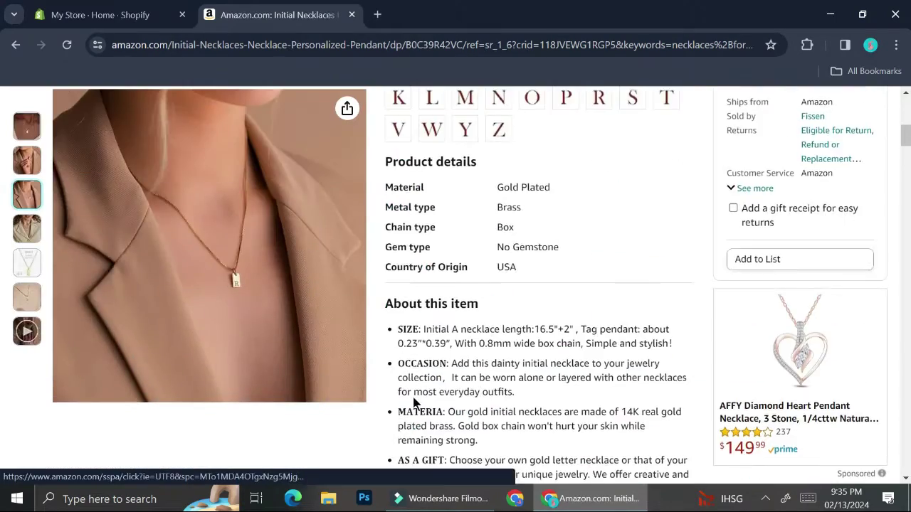
scroll(414, 404, "up", 10)
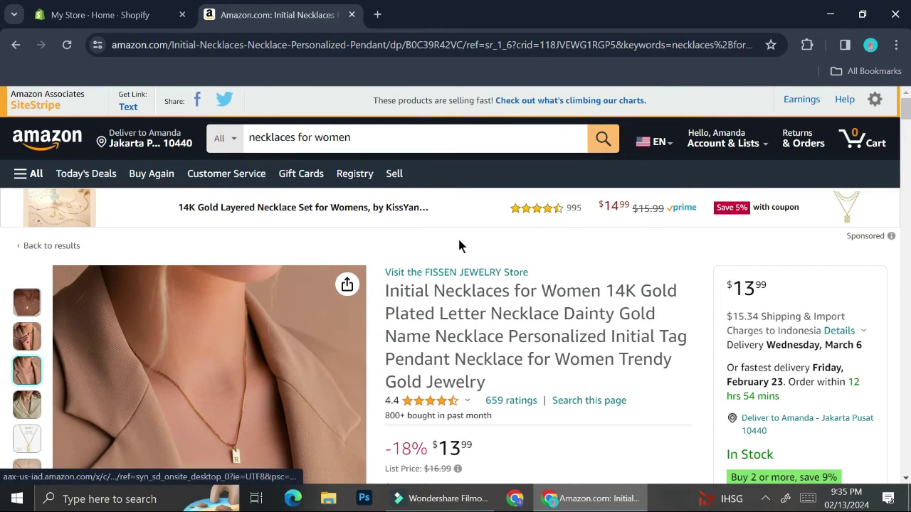
Step: Copy the Initial Necklaces page URL and return to the My Store – Shopify tab
left_click(390, 47)
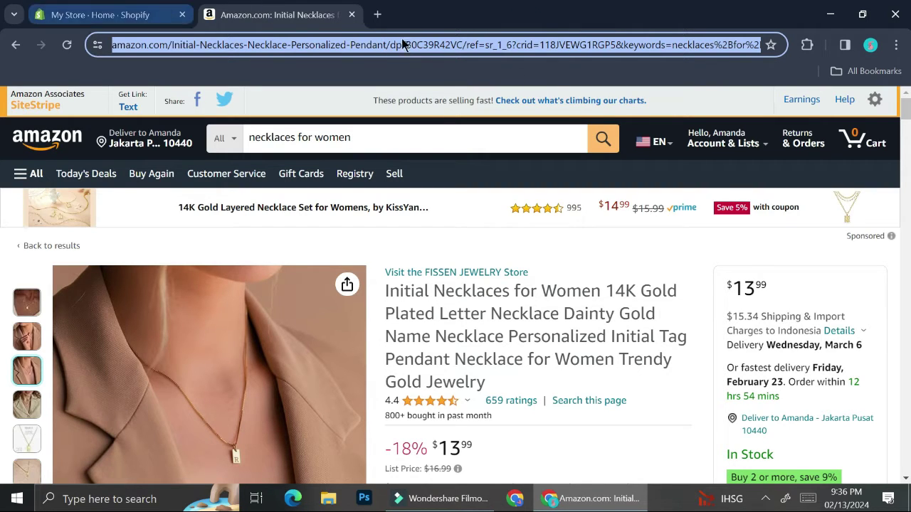
left_click(526, 16)
left_click(149, 10)
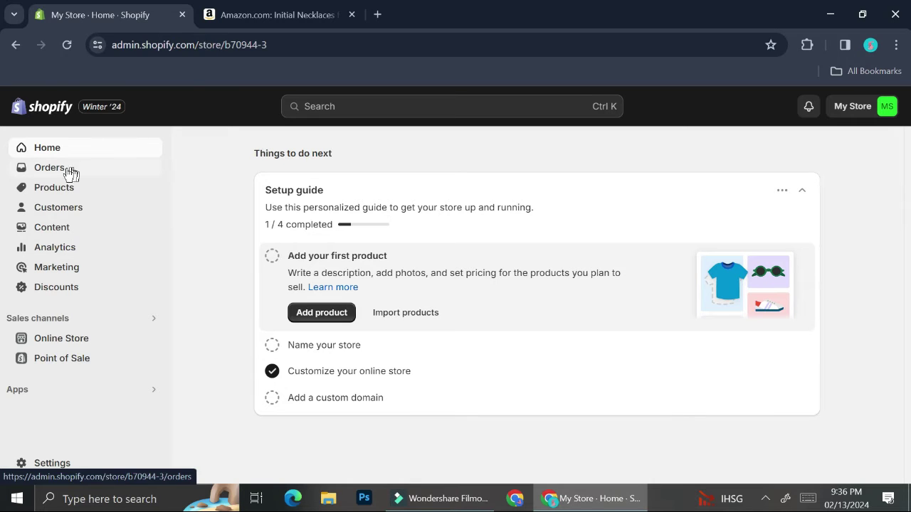
Step: Search the Shopify App Store for 'amazon' from the Apps search box
left_click(18, 394)
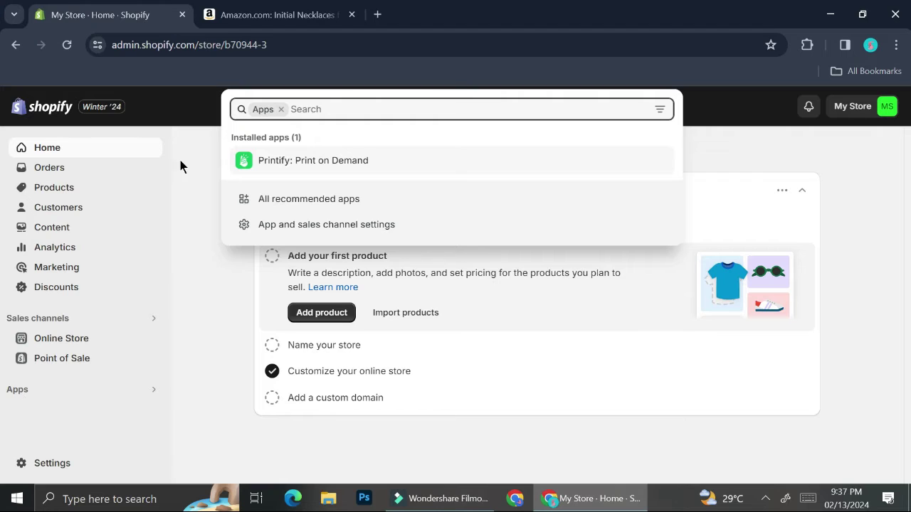
type("amazon")
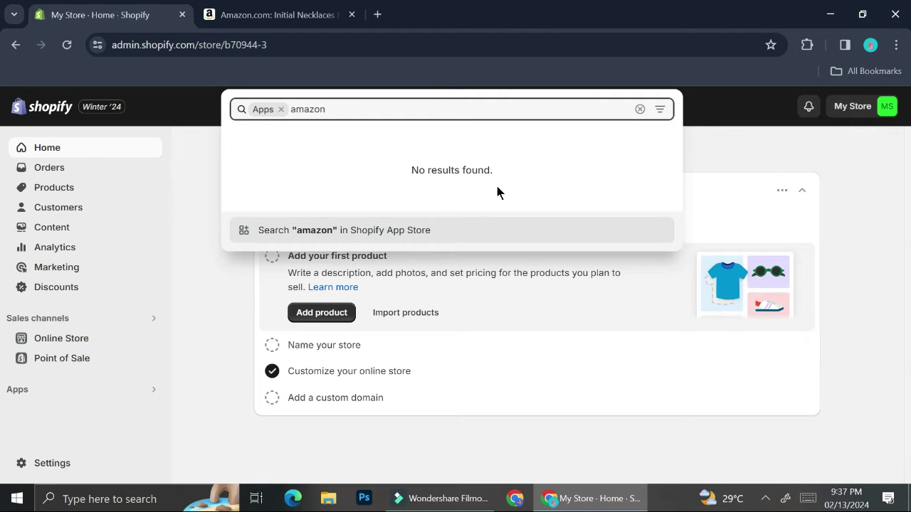
left_click(275, 228)
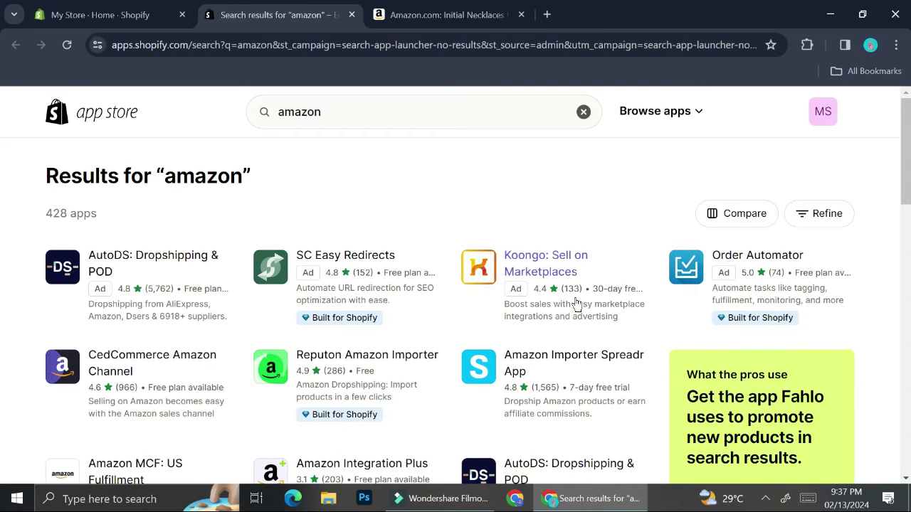
Step: Open the Amazon Importer Spreadr App listing from the 'amazon' results
scroll(575, 278, "down", 1)
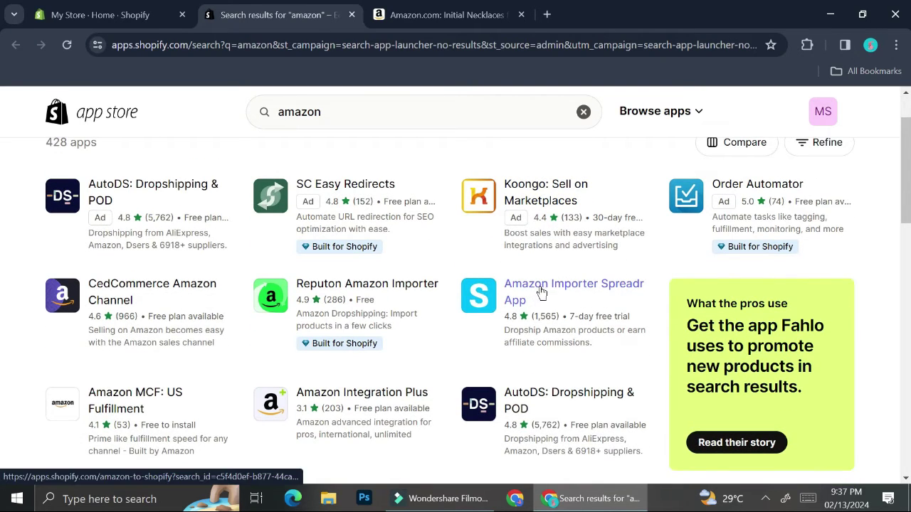
left_click(545, 290)
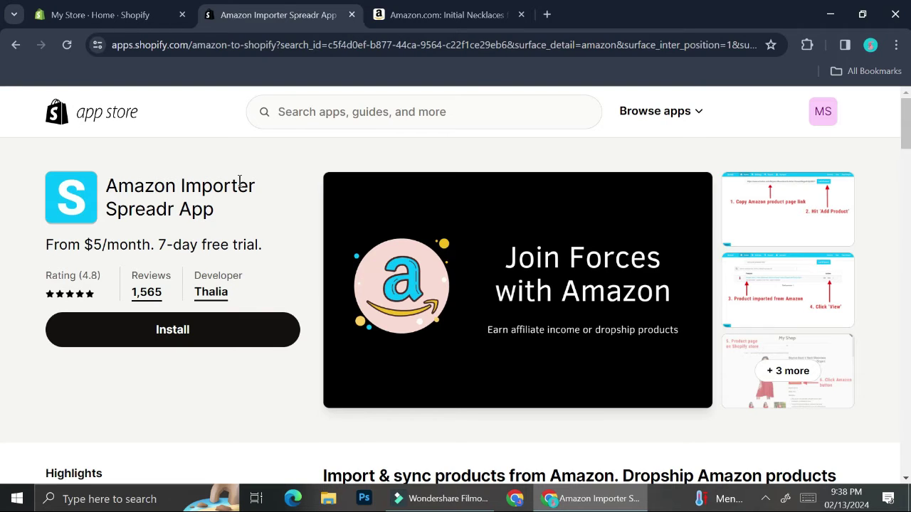
Step: Install Amazon Importer Spreadr after reviewing its personal data permissions
left_click(155, 334)
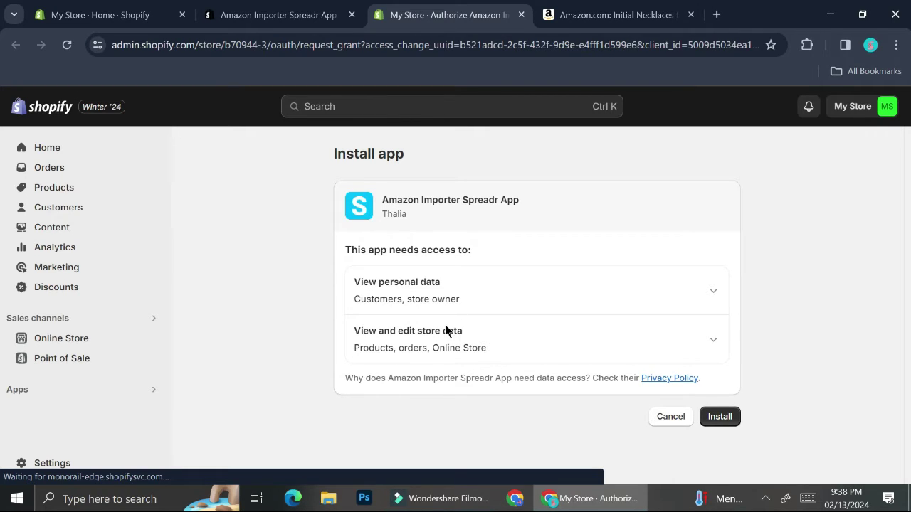
left_click(712, 292)
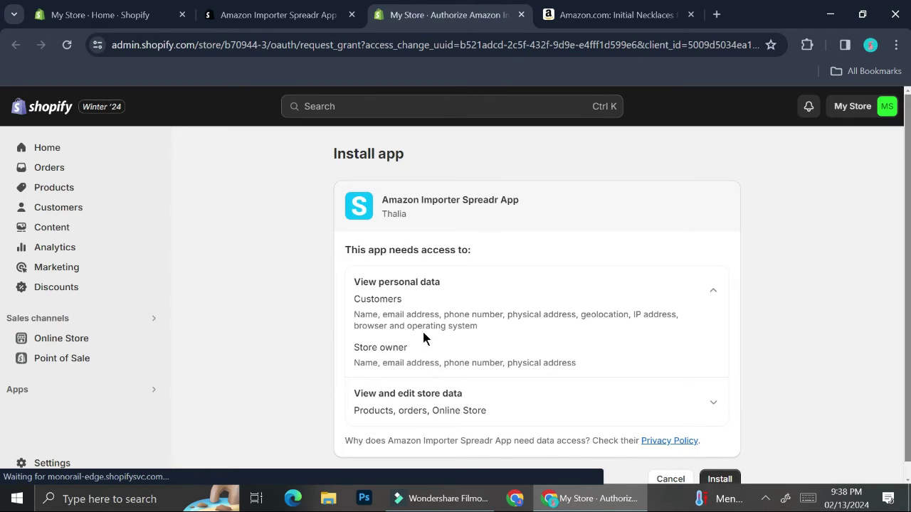
scroll(469, 335, "down", 1)
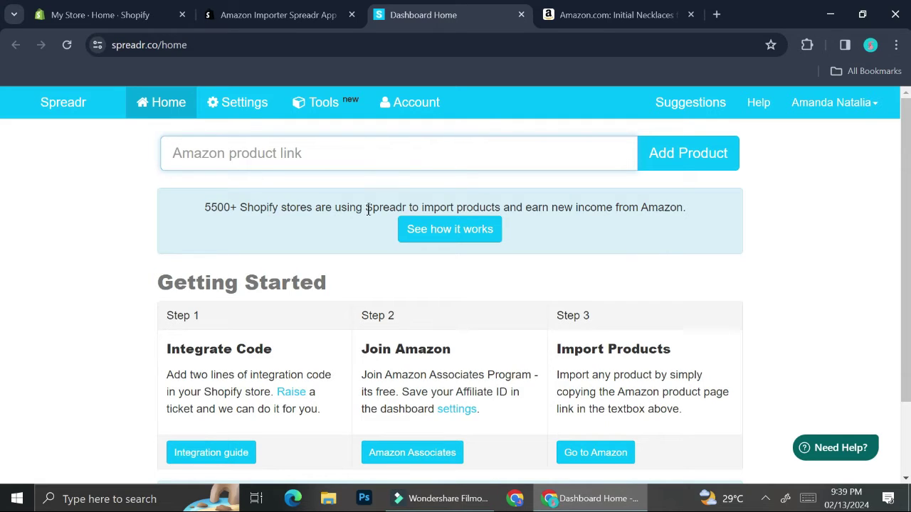
Step: Read Spreadr's 'See how it works' help article, then close it
scroll(645, 255, "down", 3)
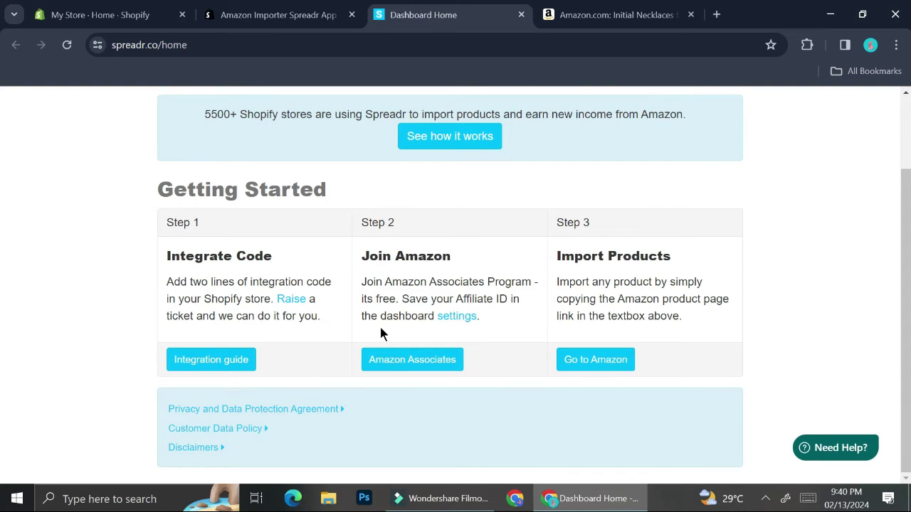
scroll(409, 328, "up", 2)
left_click(428, 229)
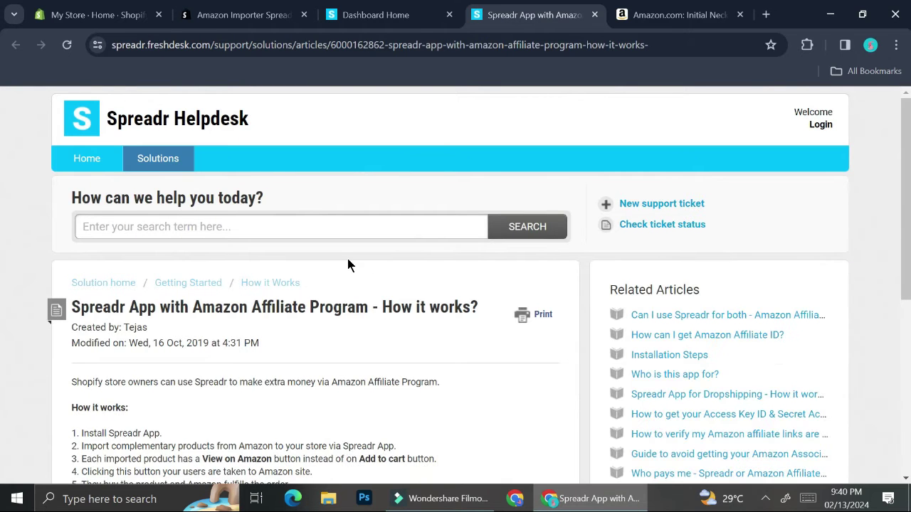
scroll(326, 297, "down", 1)
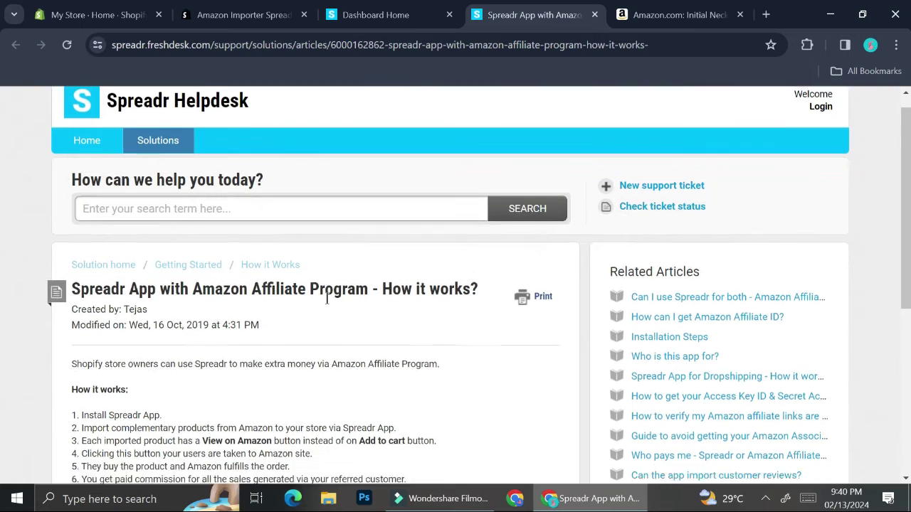
scroll(239, 351, "down", 2)
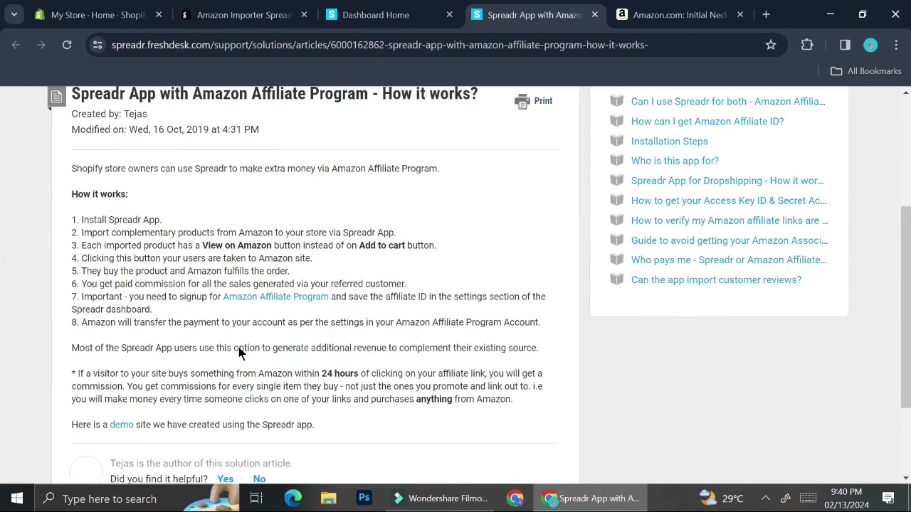
scroll(207, 373, "down", 3)
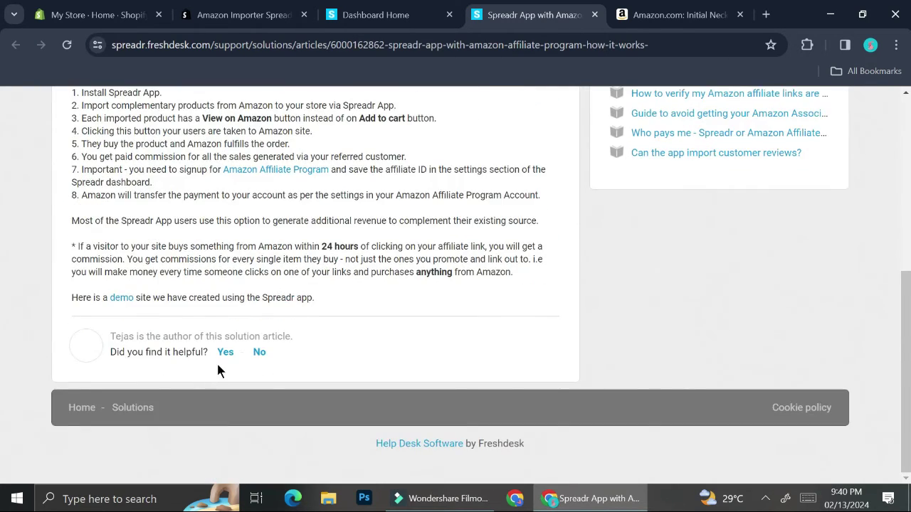
scroll(218, 368, "up", 2)
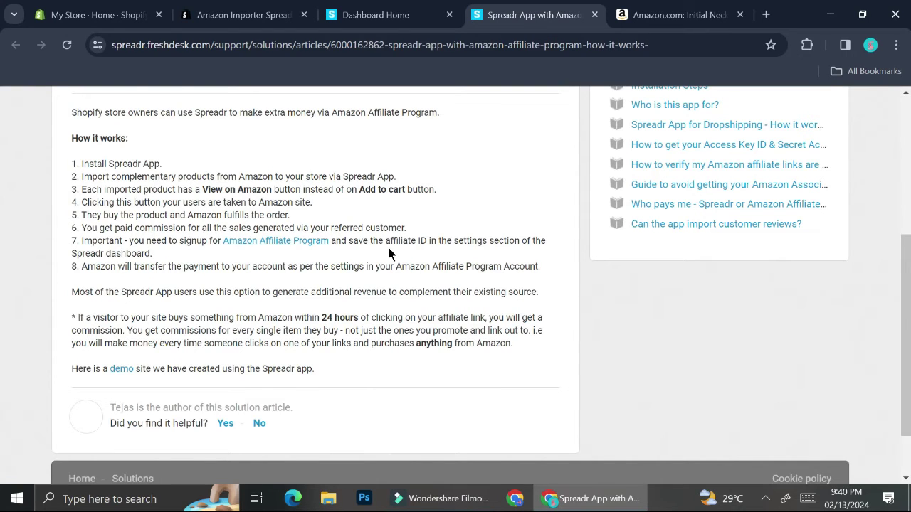
scroll(389, 253, "up", 4)
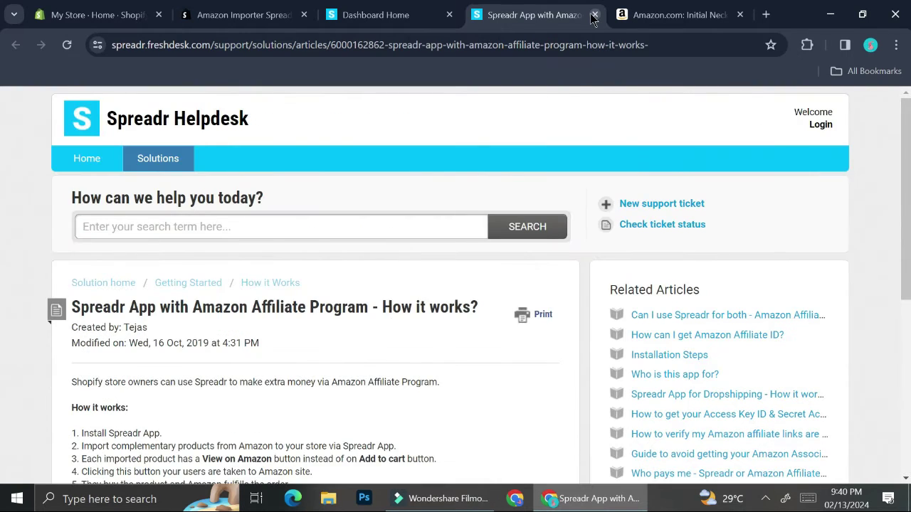
left_click(595, 15)
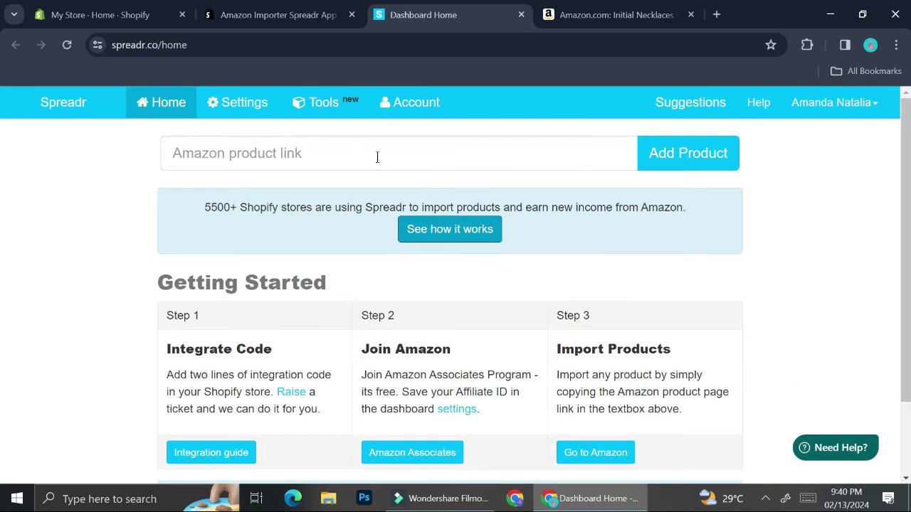
Step: Paste the Initial Necklaces Amazon URL into Spreadr and add the product
left_click(356, 146)
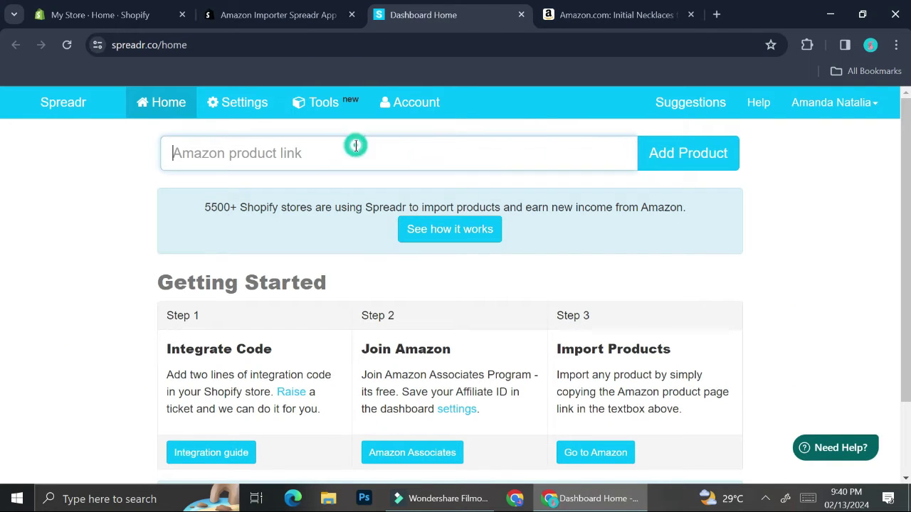
key("ctrl+v")
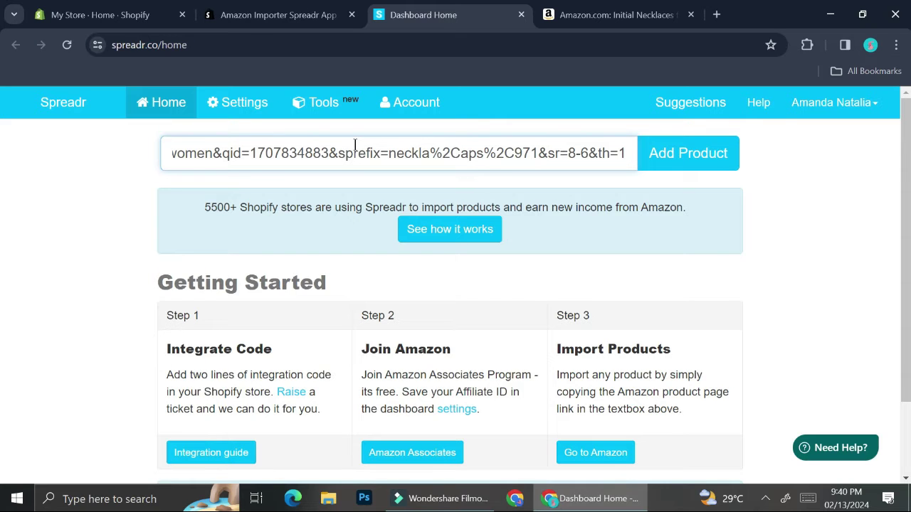
left_click(661, 165)
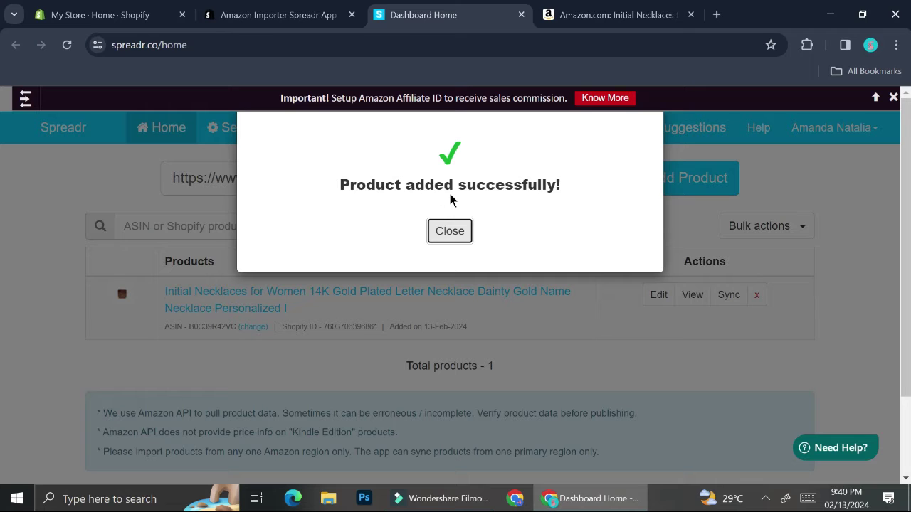
left_click(450, 231)
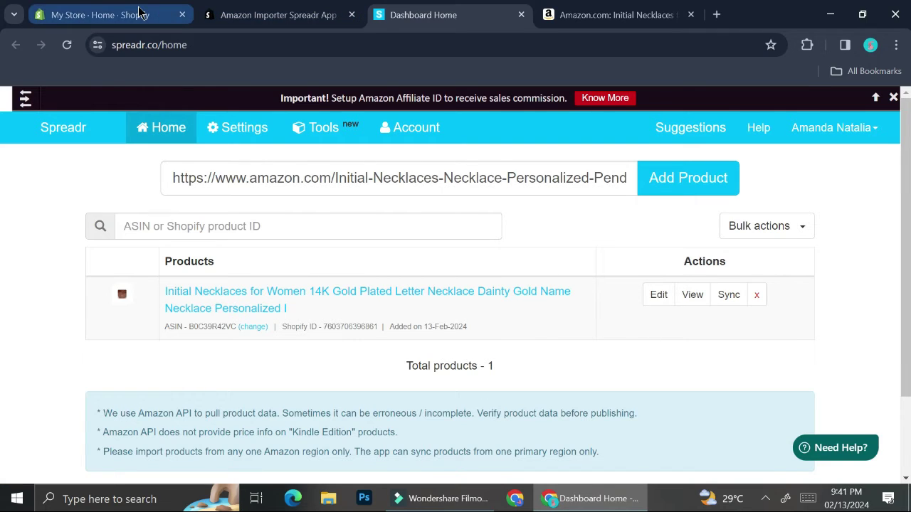
Step: Open the Tewiky Gold Layered Necklace Amazon page and copy its URL
key("ctrl+Tab")
scroll(313, 358, "down", 15)
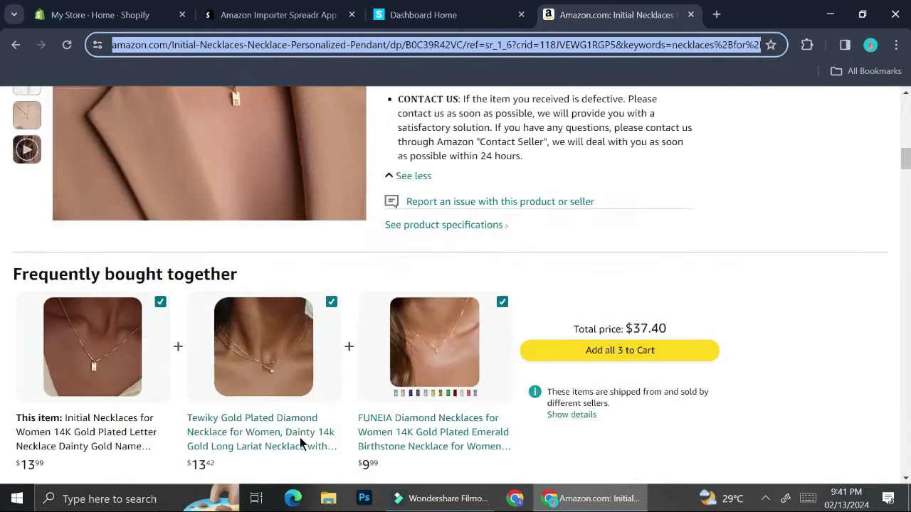
scroll(300, 441, "down", 2)
left_click(249, 240)
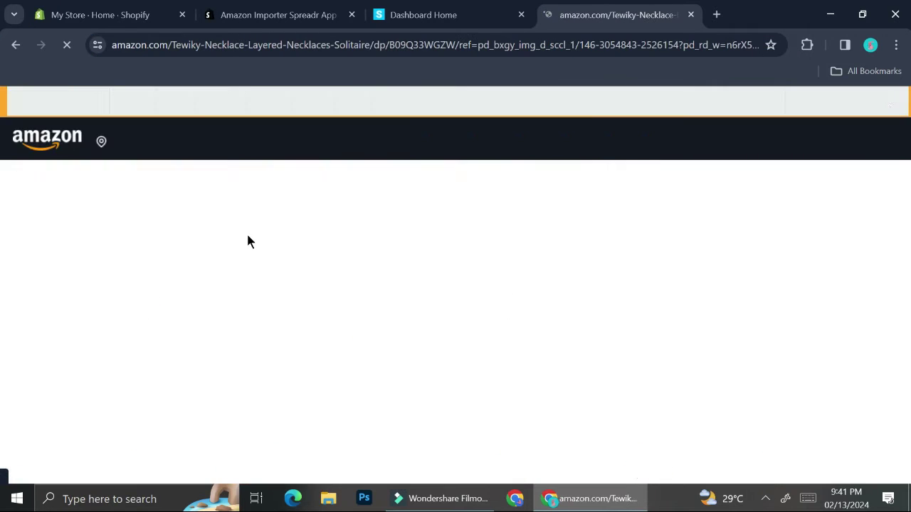
scroll(348, 315, "down", 7)
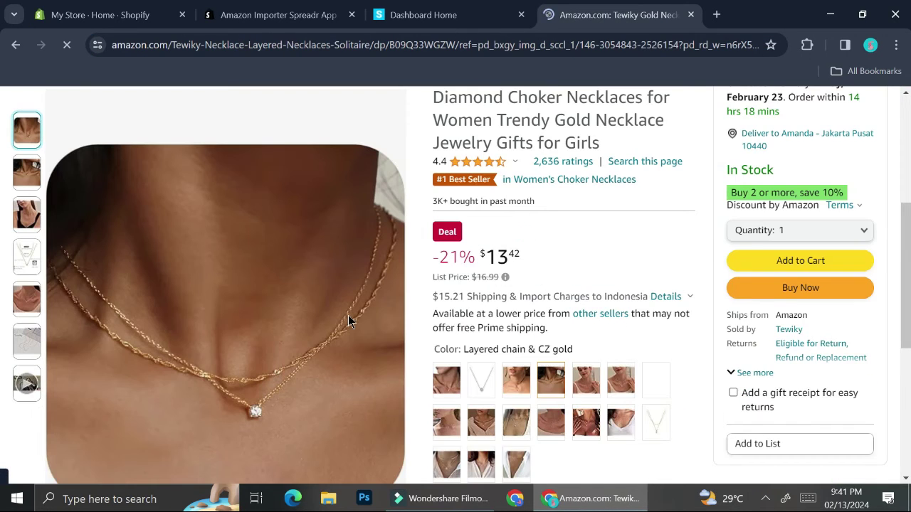
scroll(335, 350, "down", 5)
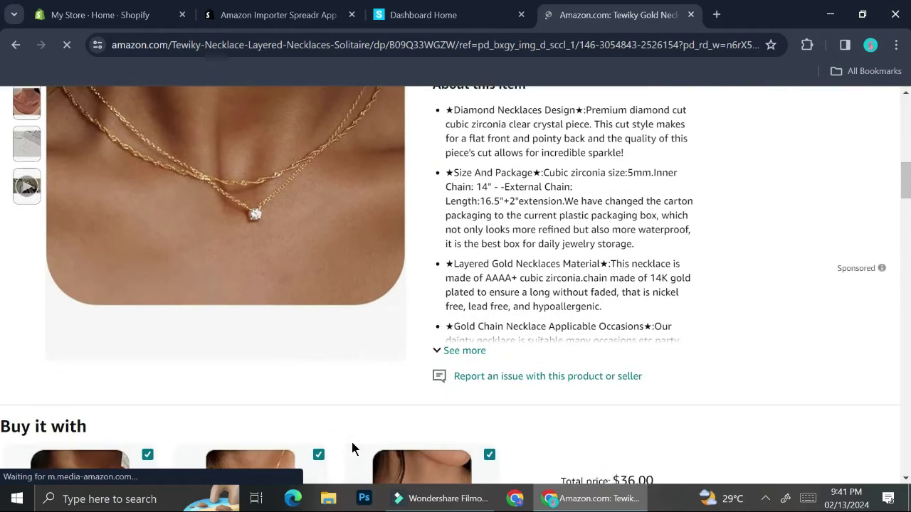
scroll(356, 383, "up", 10)
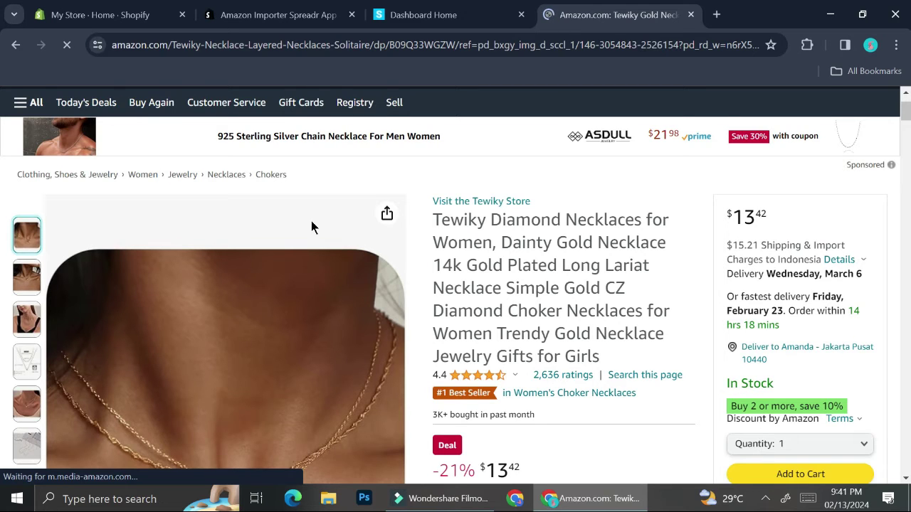
scroll(309, 217, "up", 1)
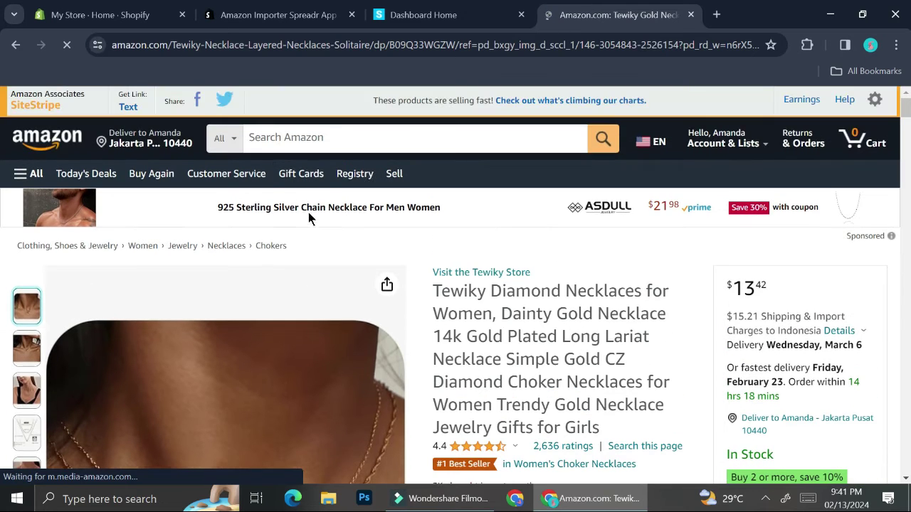
left_click(214, 44)
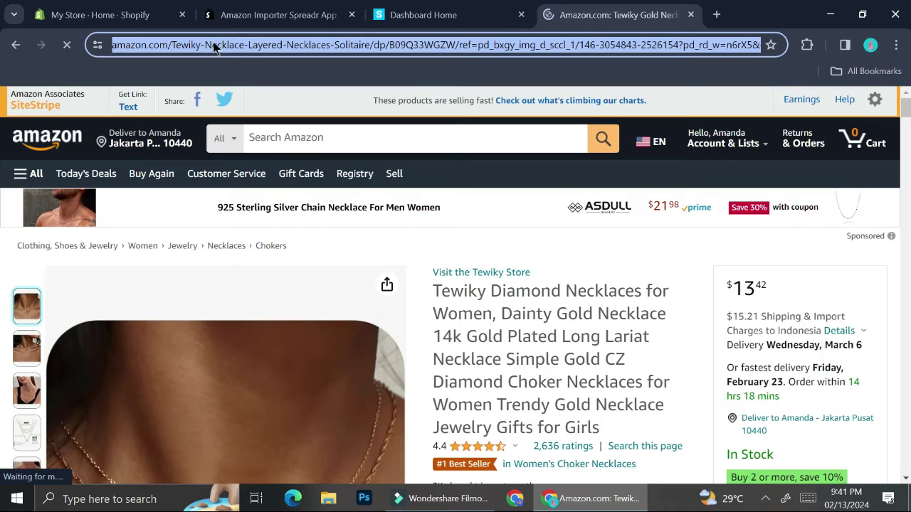
Step: Paste the Tewiky URL into Spreadr, add the product, and return to Amazon
left_click(477, 10)
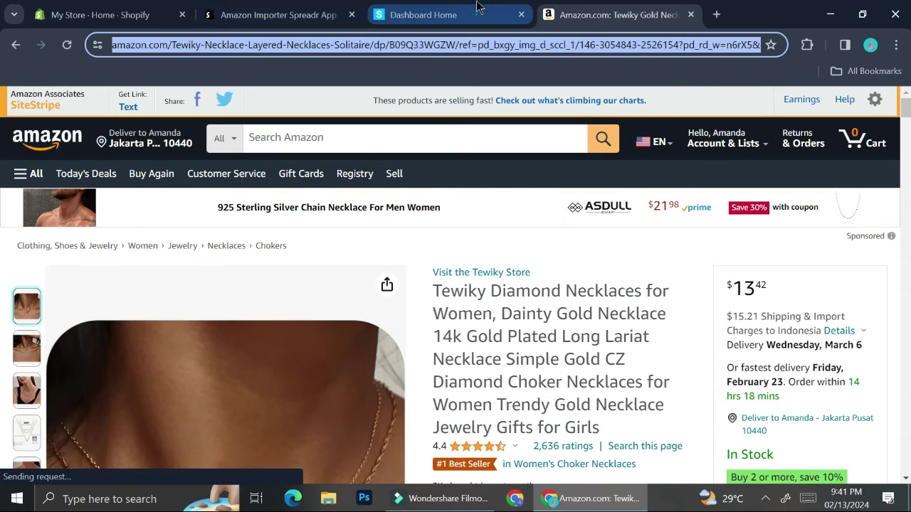
left_click(458, 165)
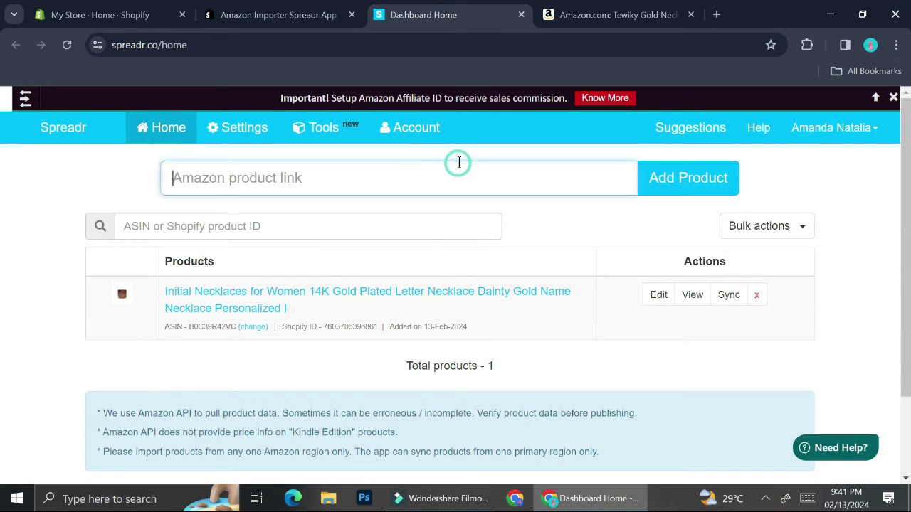
key("ctrl+v")
left_click(640, 183)
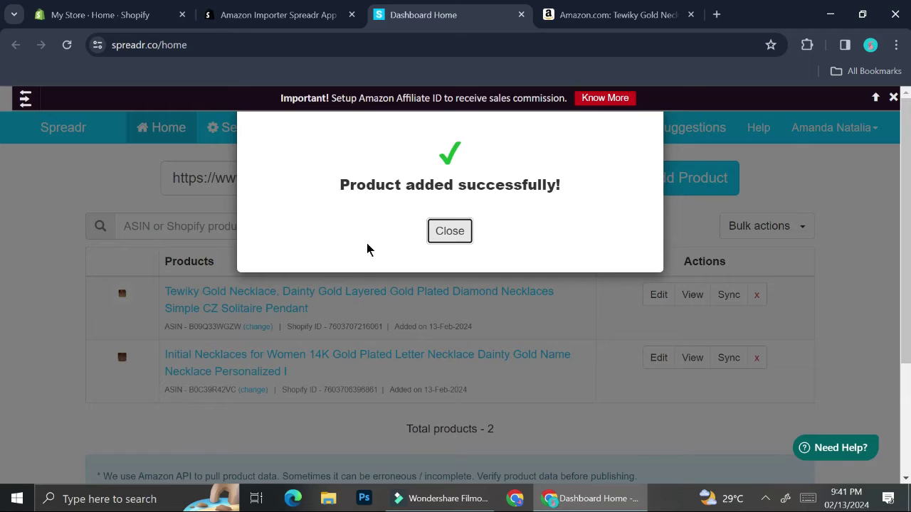
left_click(449, 230)
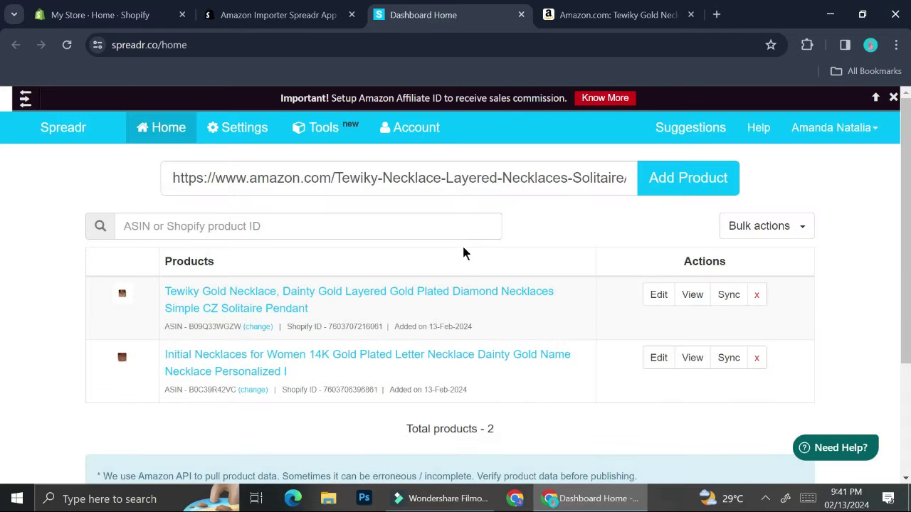
left_click(333, 7)
left_click(618, 14)
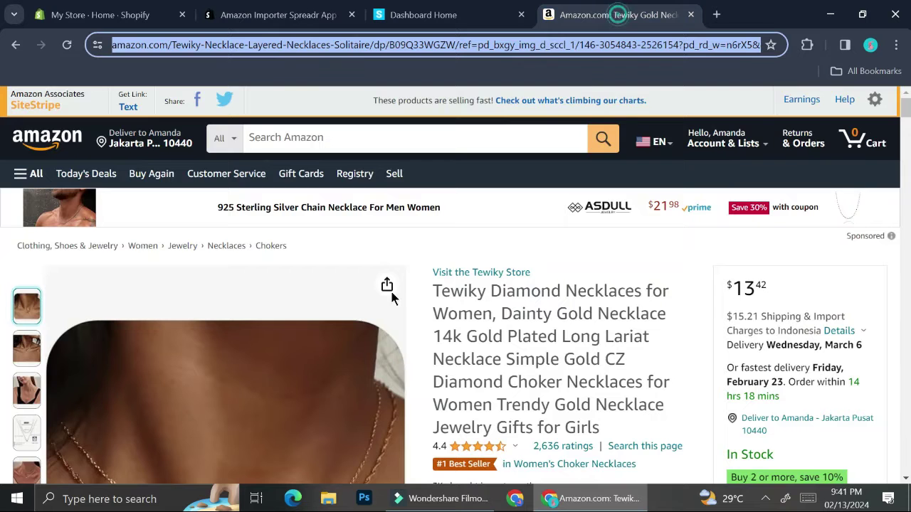
Step: Open the Freekiss gold pendant necklace and copy its SiteStripe amzn.to short link
scroll(391, 298, "down", 15)
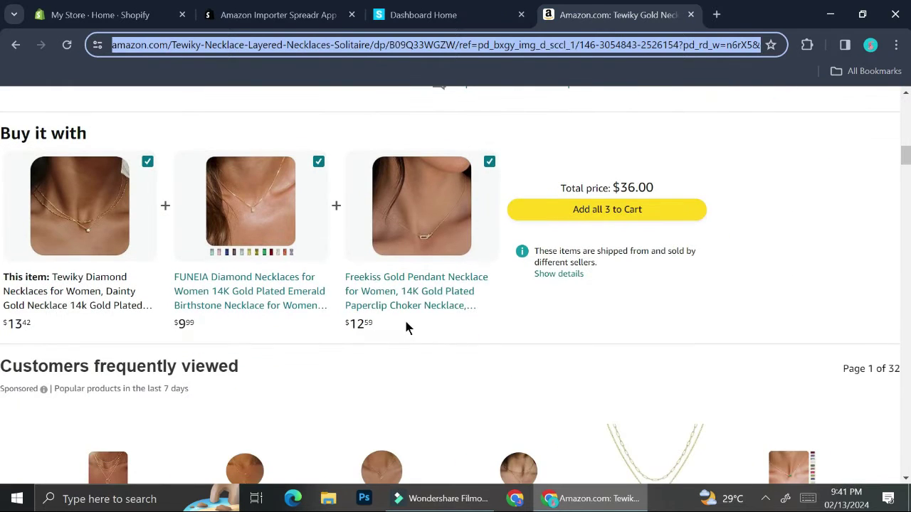
left_click(421, 279)
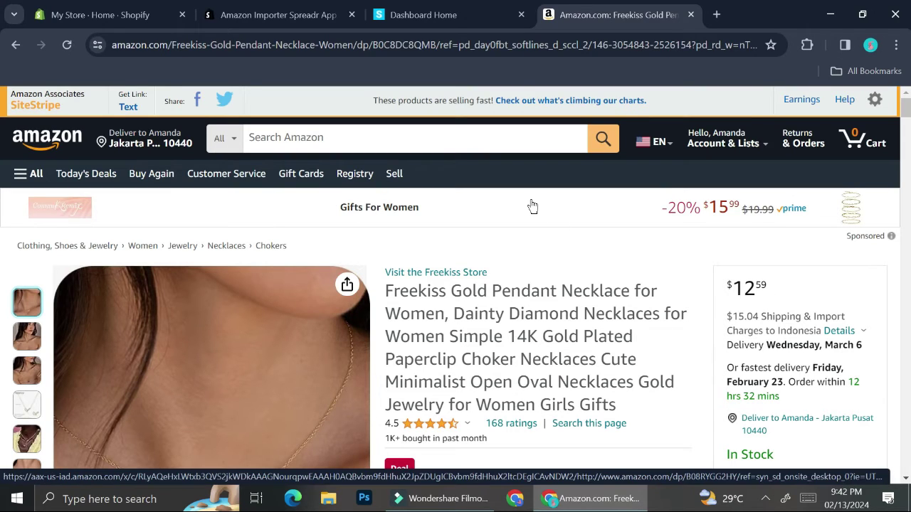
left_click(127, 108)
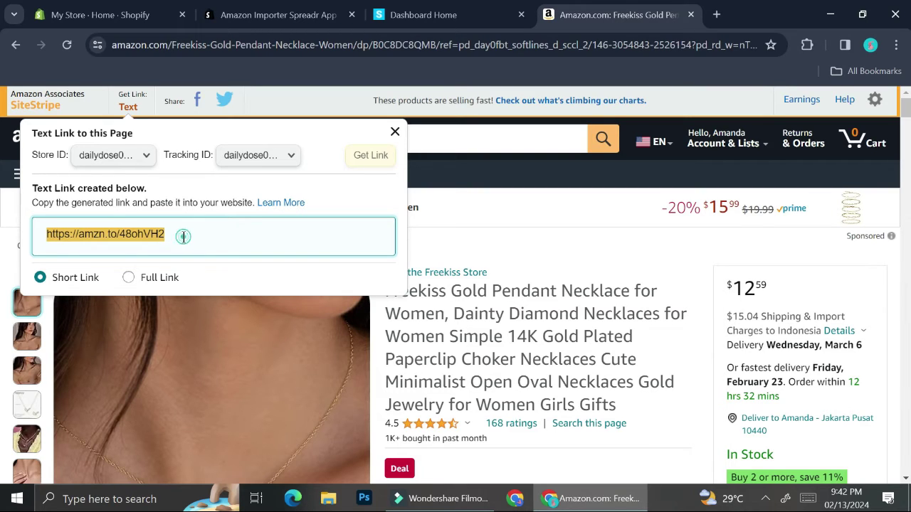
triple_click(183, 236)
key("ctrl+c")
Step: Try adding the short link in Spreadr and dismiss the Invalid URL alert
left_click(474, 12)
left_click(505, 177)
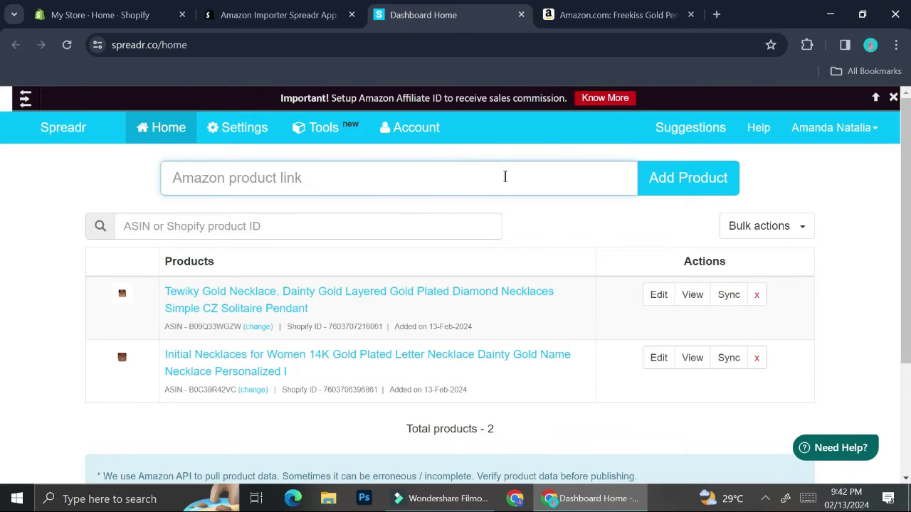
key("ctrl+v")
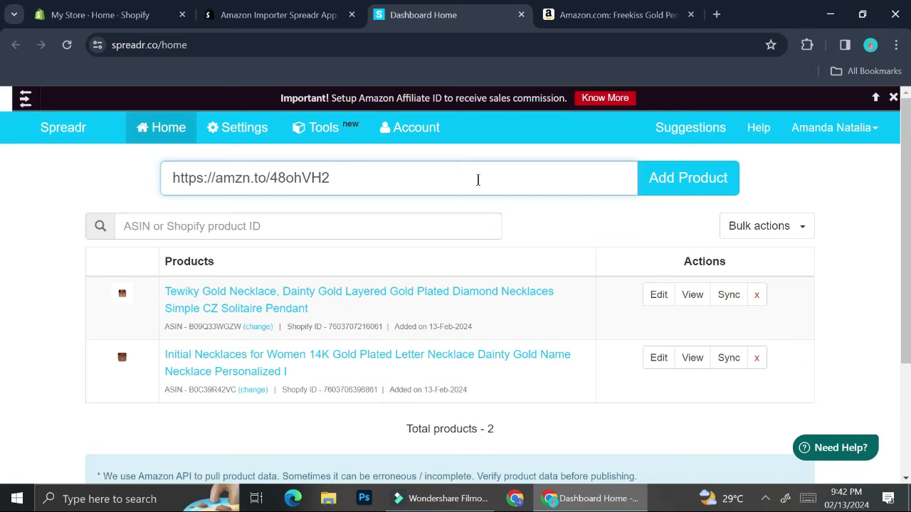
left_click(655, 182)
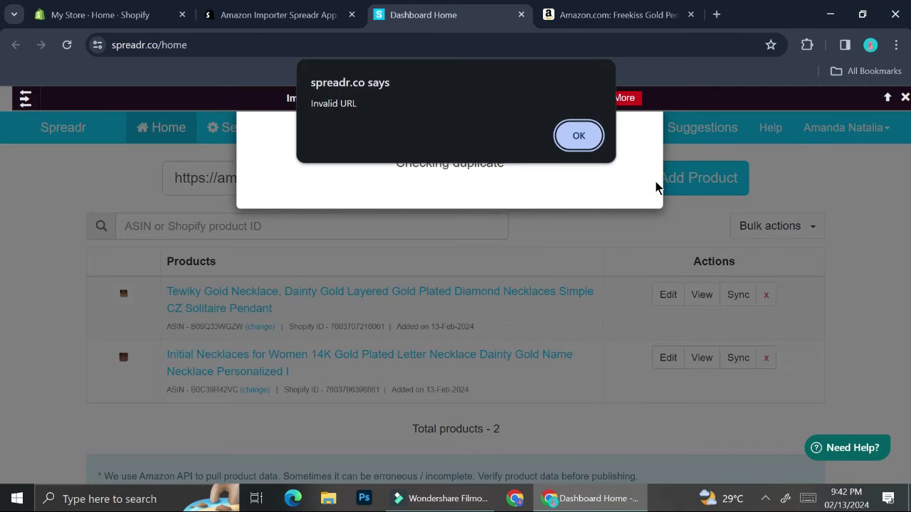
left_click(569, 136)
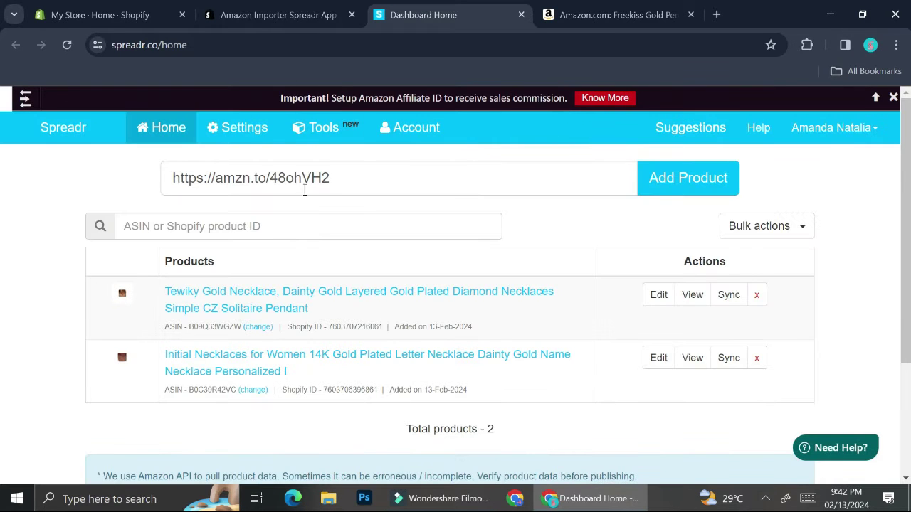
Step: Replace the short link in Spreadr with Freekiss's SiteStripe full link and add the product
left_click(566, 13)
left_click(130, 279)
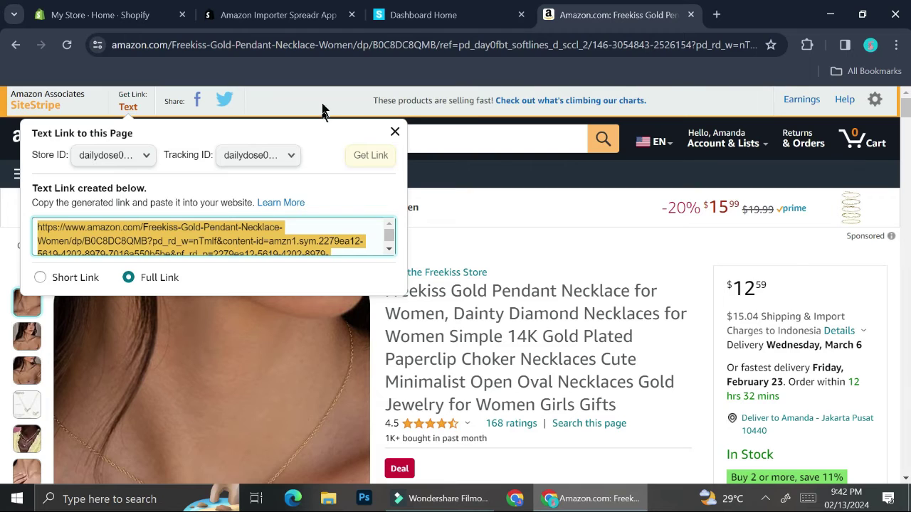
left_click(421, 16)
left_click(417, 185)
key("ctrl+a")
key("BackSpace")
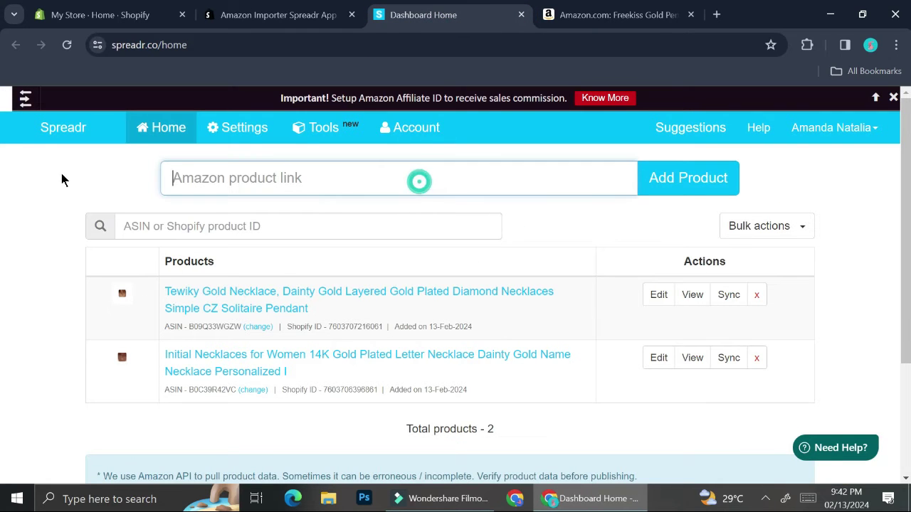
key("ctrl+v")
left_click(712, 177)
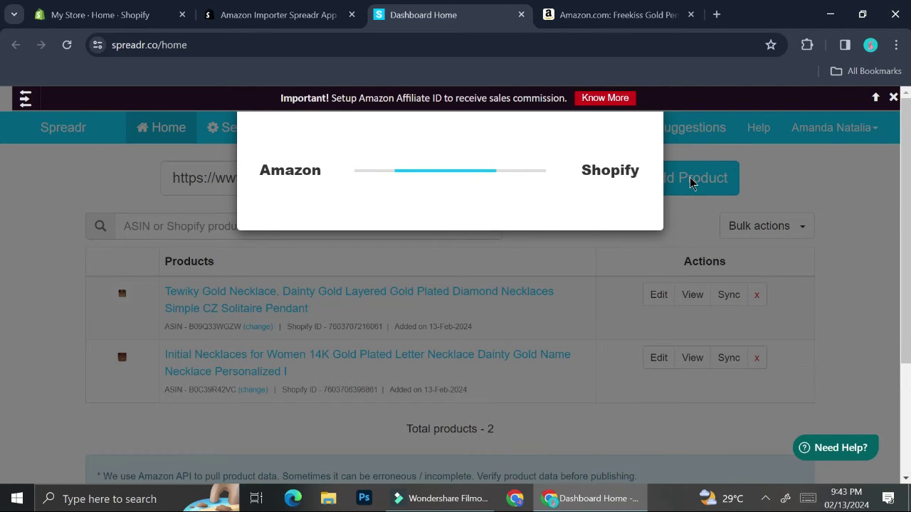
Step: Check the Amazon tab during import, then close Spreadr's product added confirmation
left_click(619, 14)
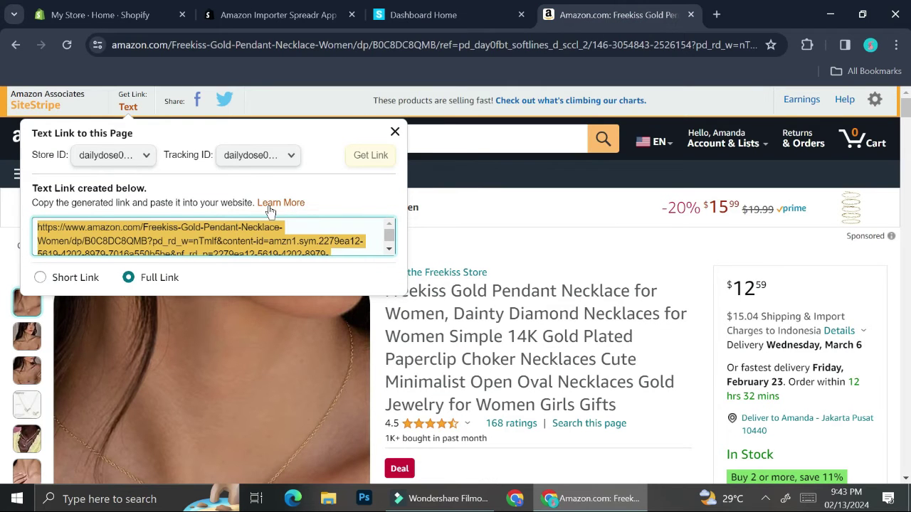
scroll(269, 204, "down", 1)
scroll(270, 205, "up", 1)
left_click(464, 15)
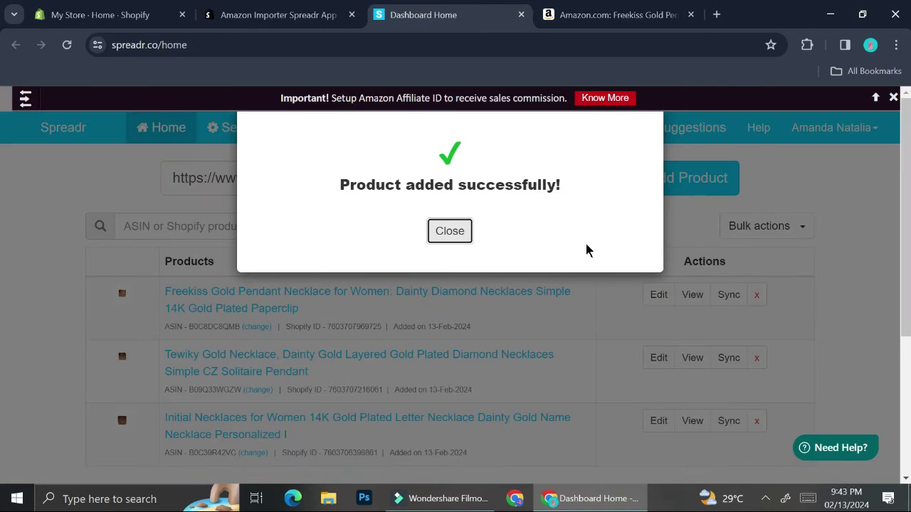
left_click(450, 230)
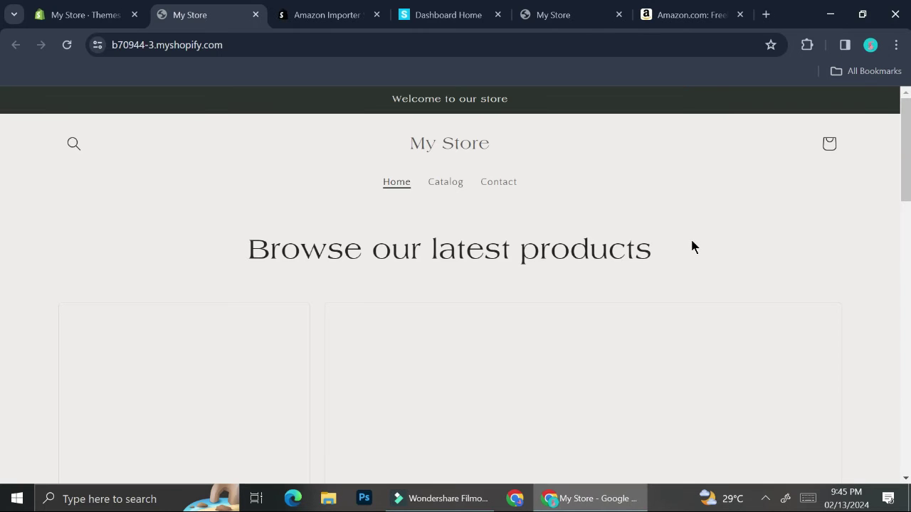
Step: Scroll the storefront to the three necklace cards and prices, then go to the Spreadr listing
scroll(692, 246, "down", 5)
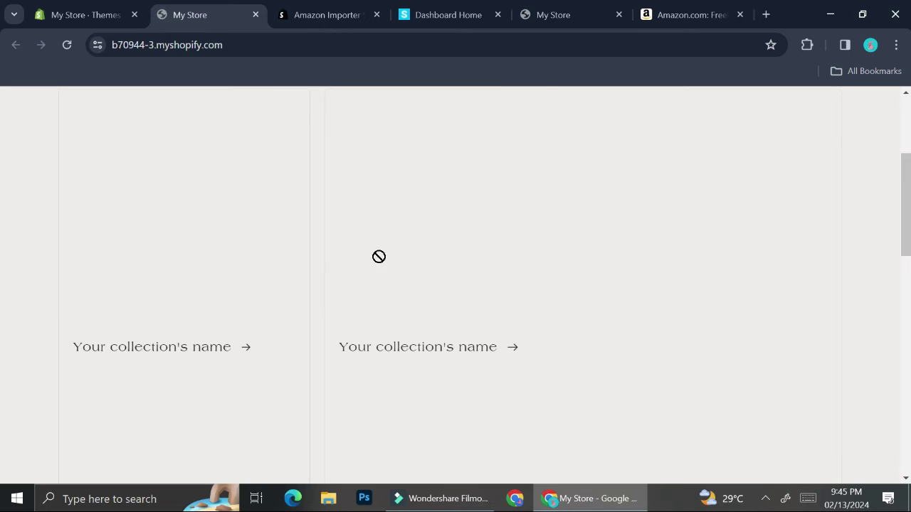
scroll(609, 263, "down", 7)
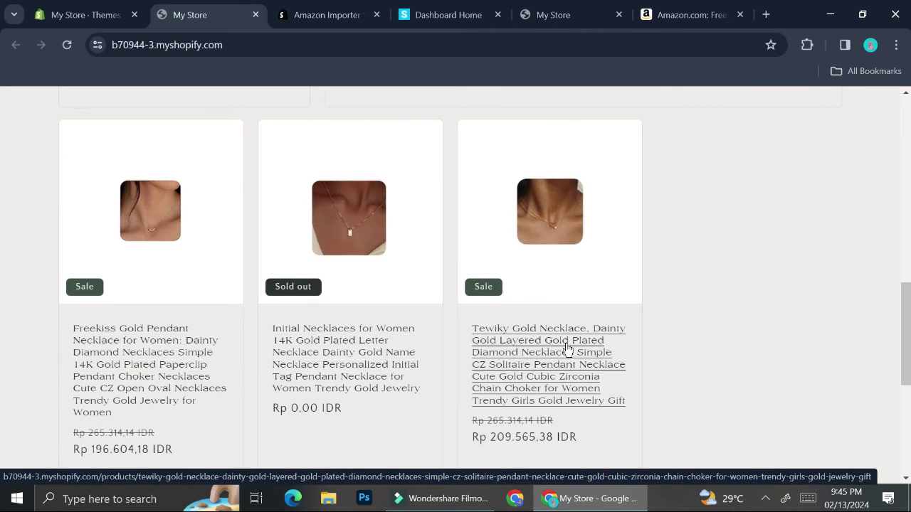
left_click(320, 15)
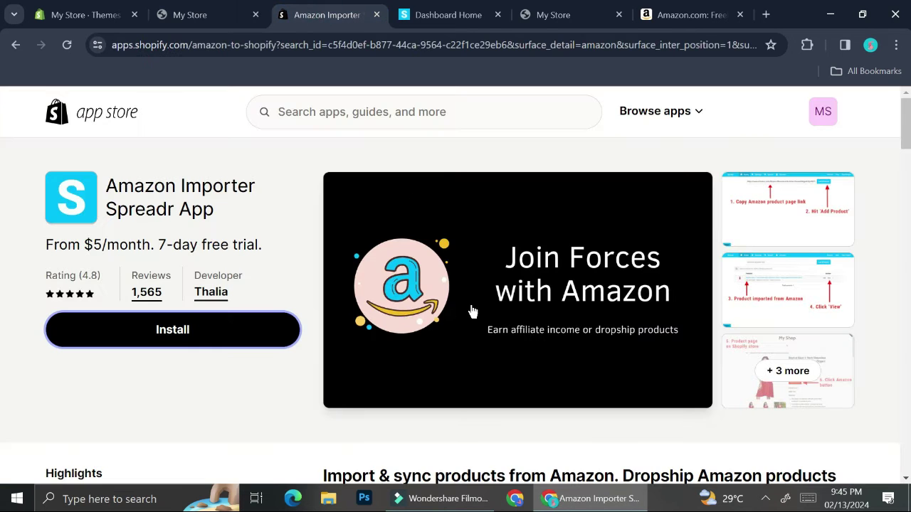
Step: Close the app store listing and return to the Freekiss Amazon page, dismissing the text-link popup
left_click(376, 14)
left_click(570, 15)
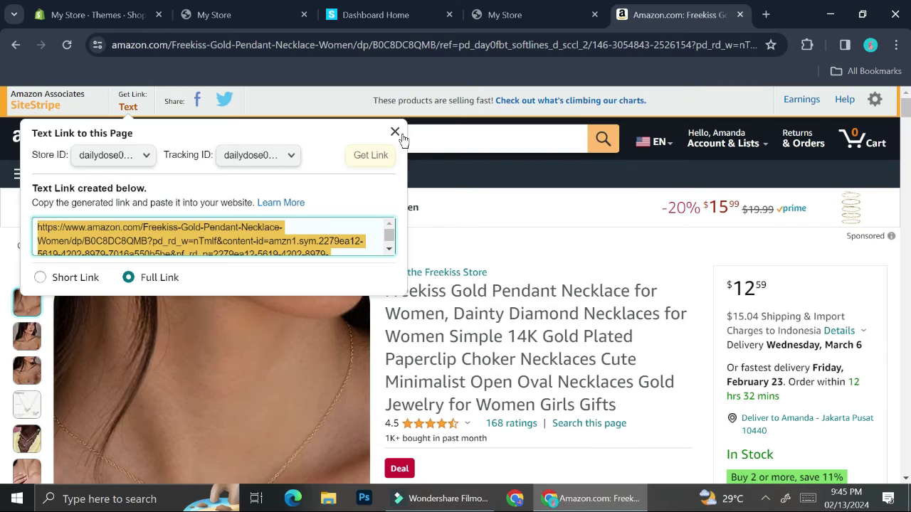
left_click(395, 133)
scroll(407, 307, "down", 8)
scroll(407, 307, "up", 3)
scroll(304, 318, "down", 8)
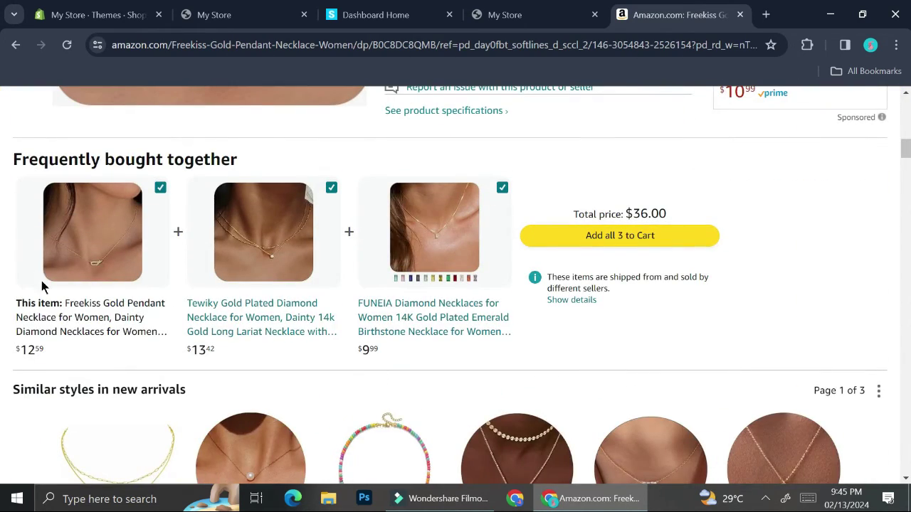
Step: Navigate back through Amazon pages to the Initial Necklaces listing, then show the Opening soon page
left_click(417, 334)
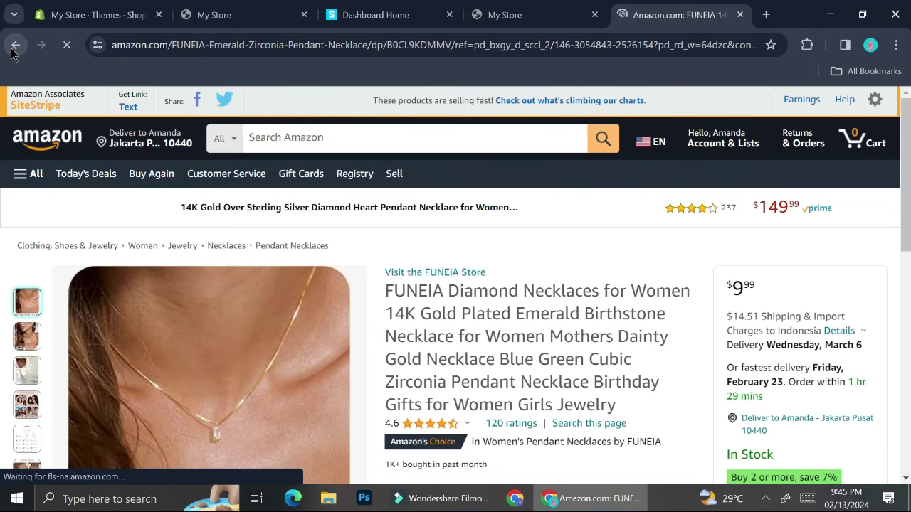
left_click(12, 52)
left_click(12, 51)
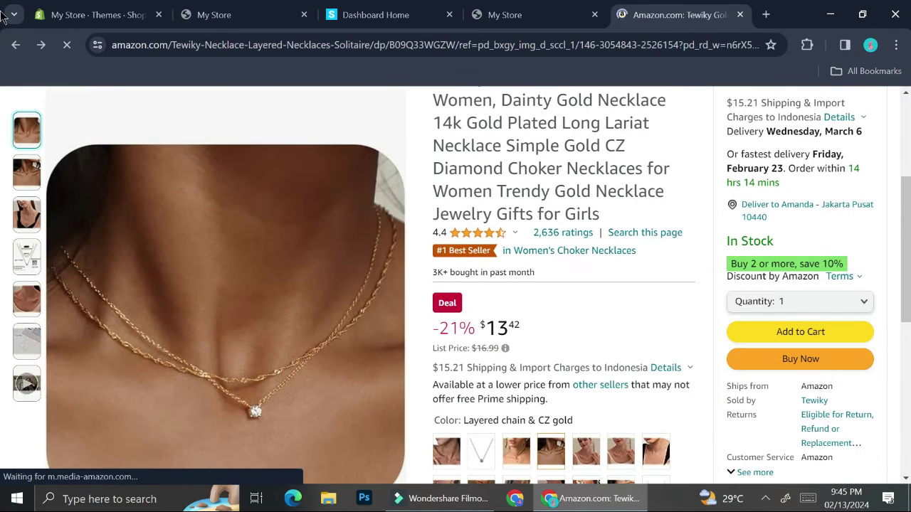
left_click(15, 44)
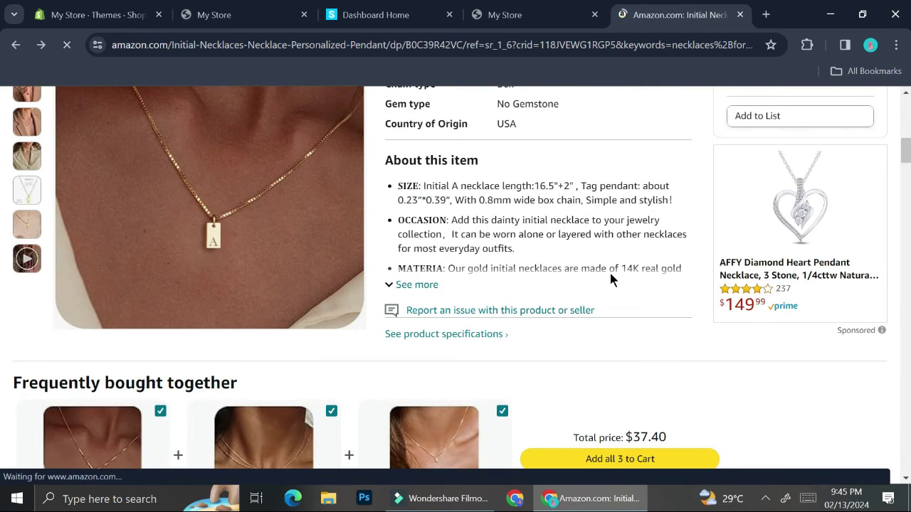
scroll(609, 271, "up", 6)
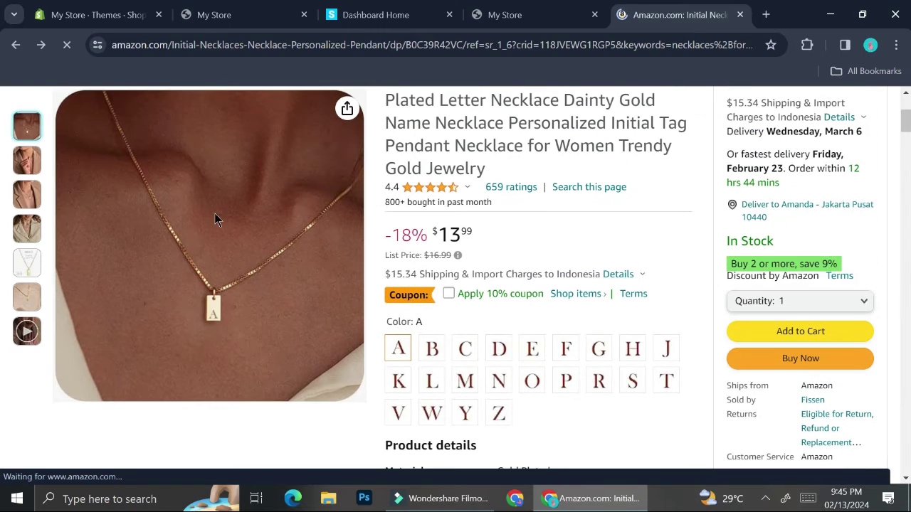
left_click(532, 8)
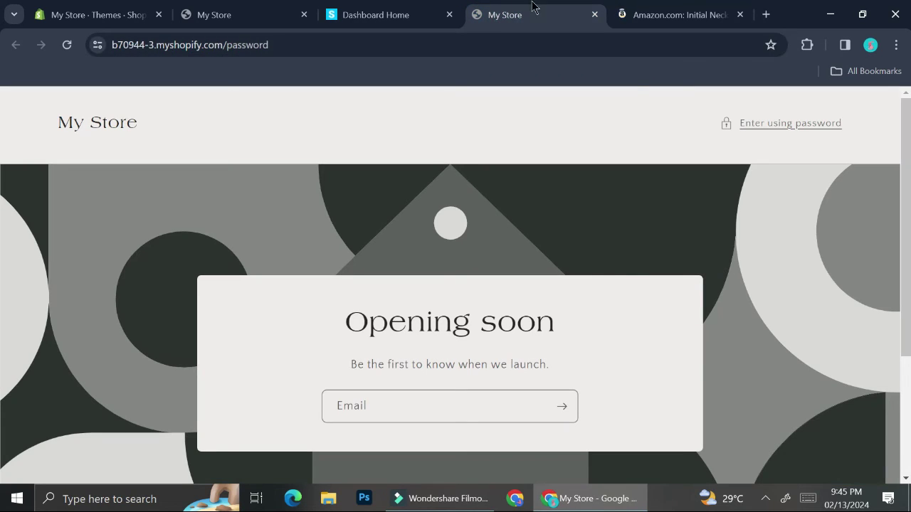
Step: Close the password page and review the Tewiky Gold Necklace page at Rp 209.565,38 IDR
left_click(593, 15)
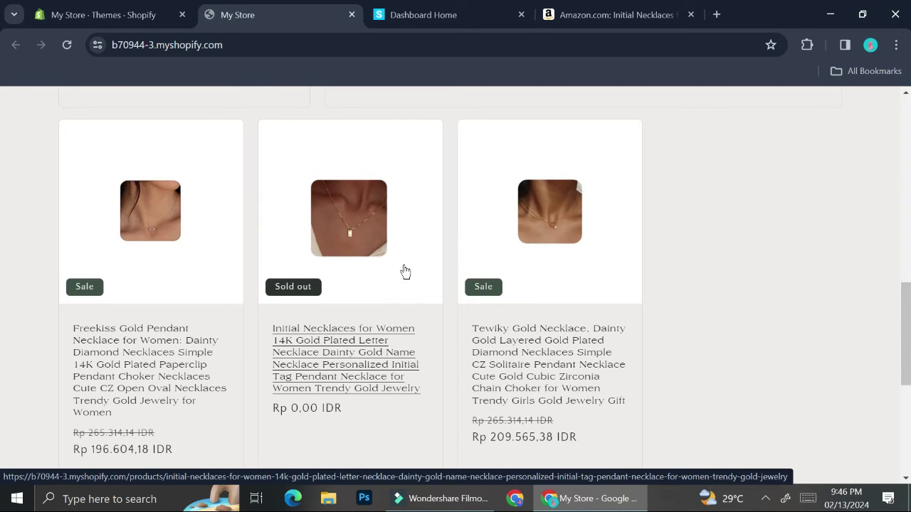
left_click(555, 360)
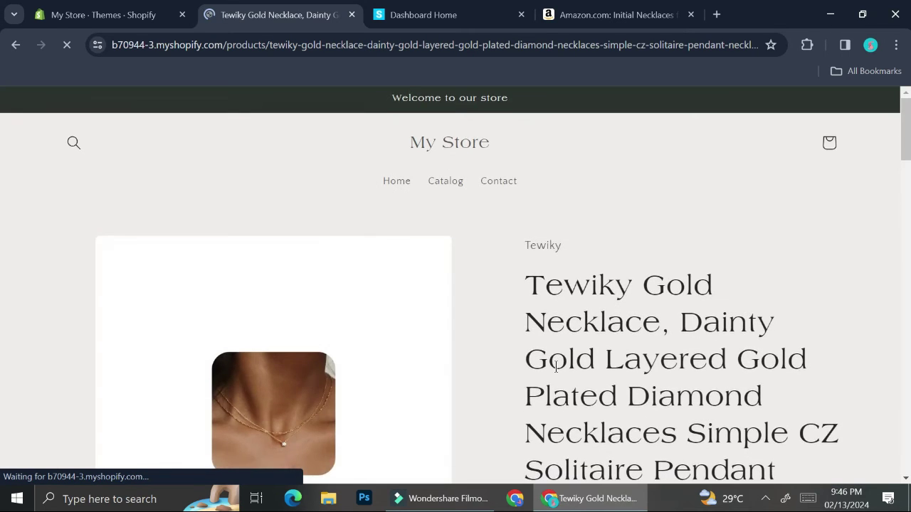
scroll(557, 363, "down", 8)
scroll(558, 367, "down", 15)
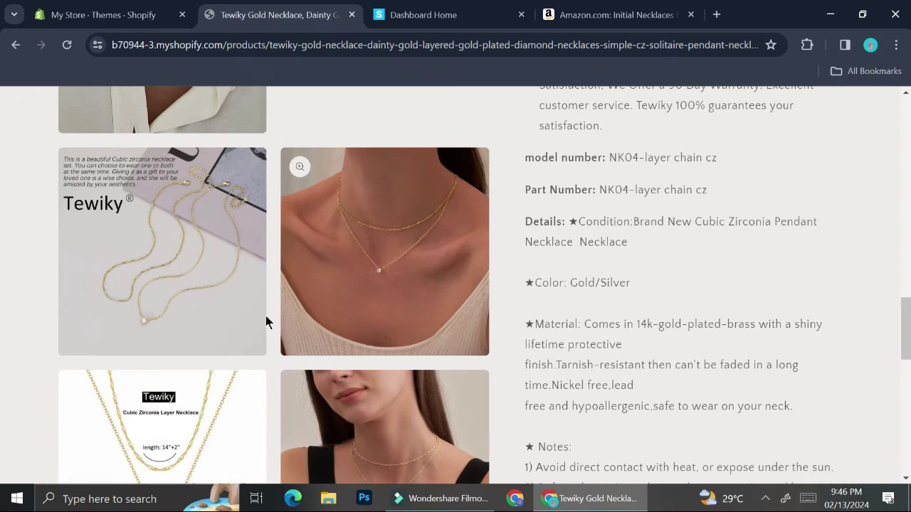
scroll(444, 409, "down", 4)
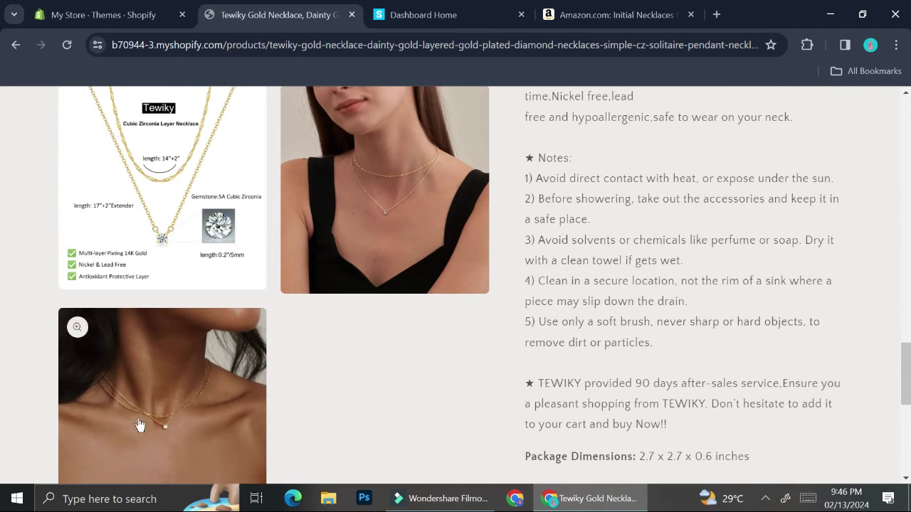
scroll(163, 413, "down", 4)
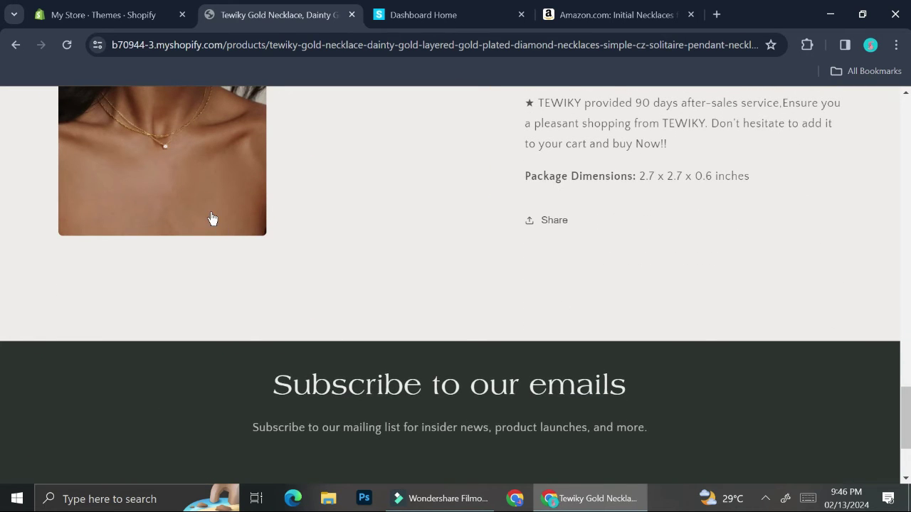
scroll(212, 218, "up", 12)
scroll(340, 272, "up", 4)
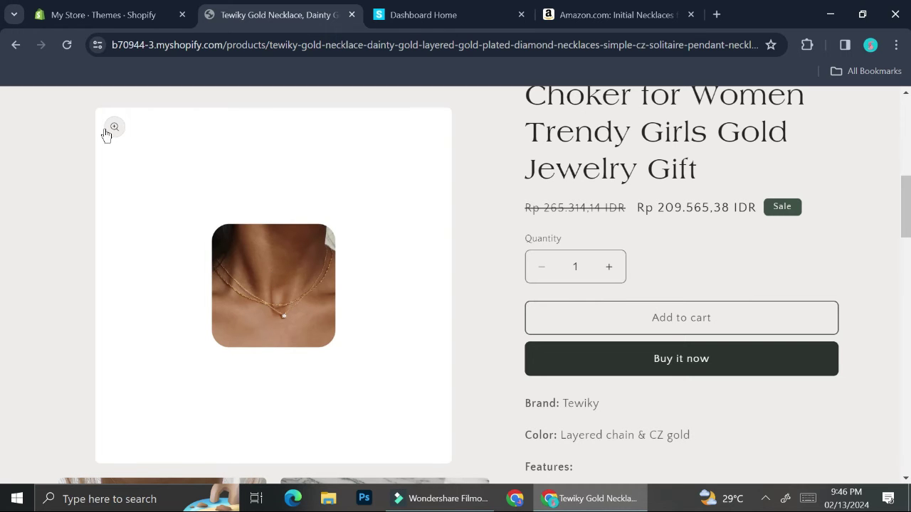
scroll(338, 315, "down", 7)
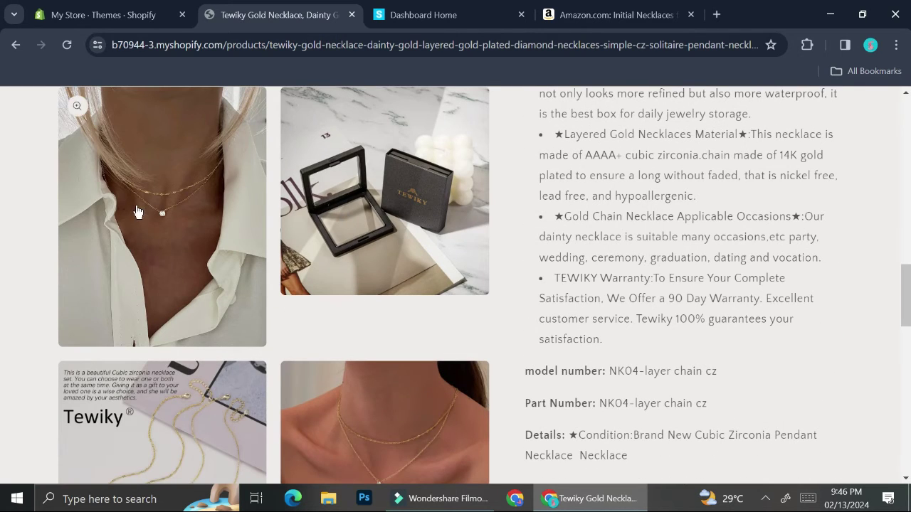
scroll(116, 264, "down", 5)
scroll(502, 278, "down", 2)
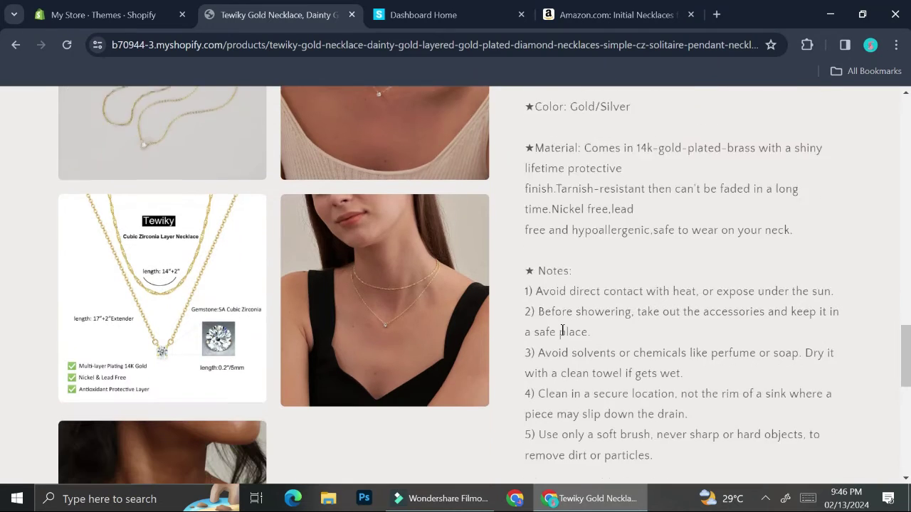
scroll(563, 330, "down", 2)
left_click(16, 45)
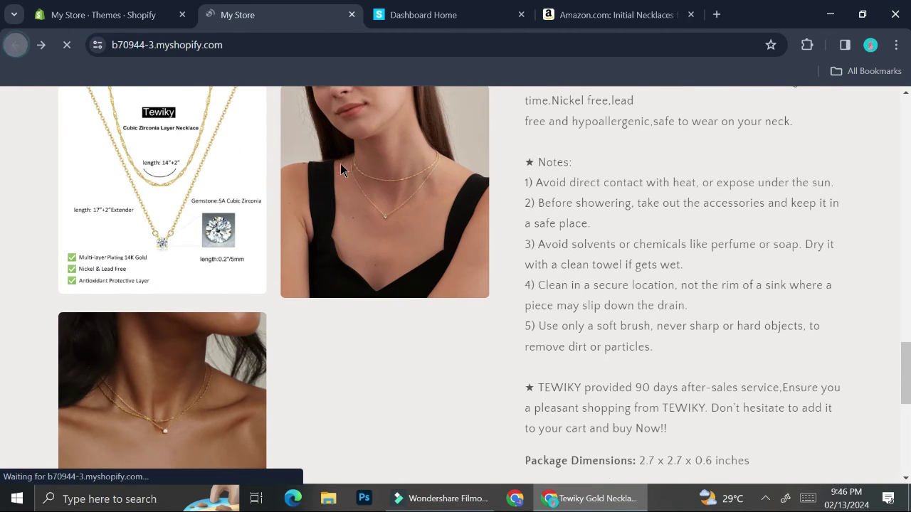
Step: Review the Freekiss Gold Pendant Necklace page at Rp 196.604,18 IDR, then return to Spreadr
left_click(172, 247)
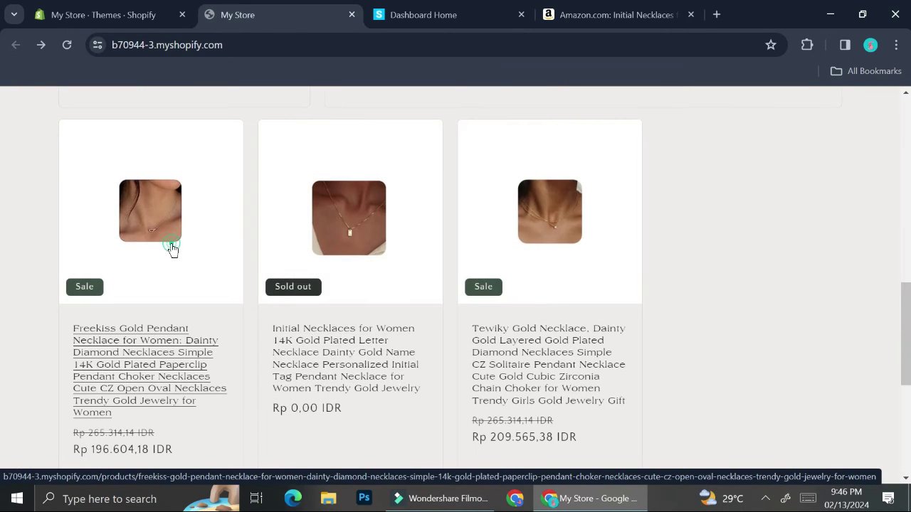
scroll(437, 278, "down", 2)
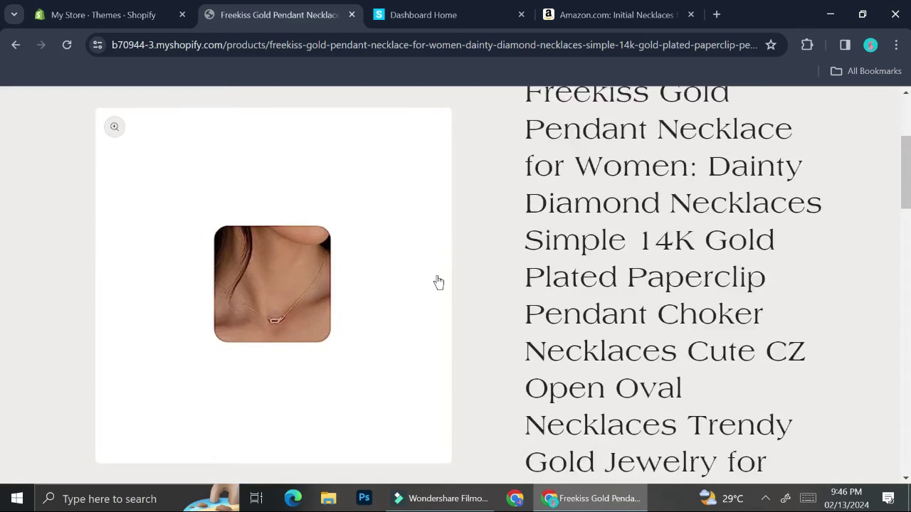
scroll(438, 282, "down", 2)
scroll(349, 349, "down", 7)
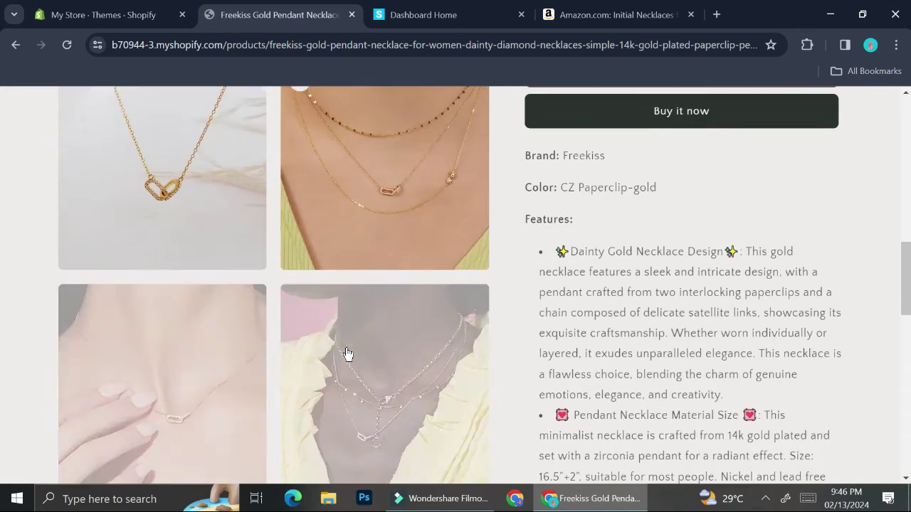
scroll(278, 384, "down", 5)
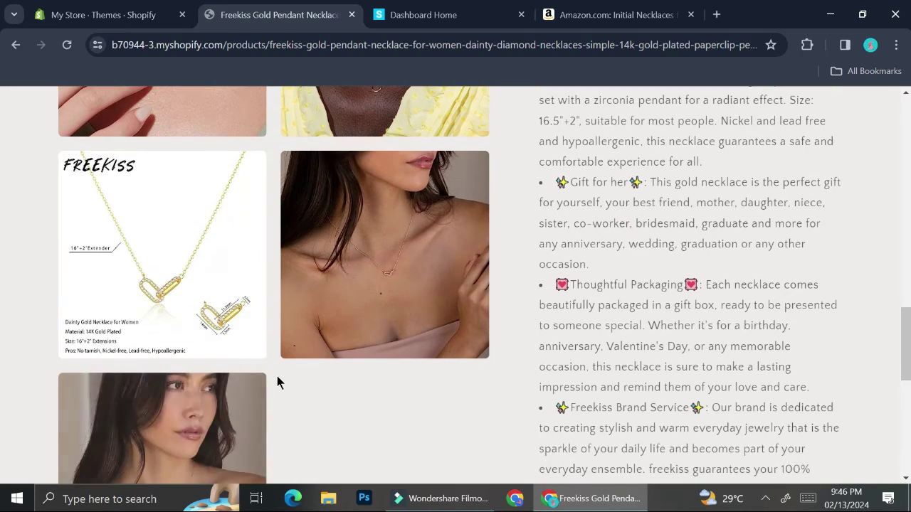
scroll(573, 354, "down", 4)
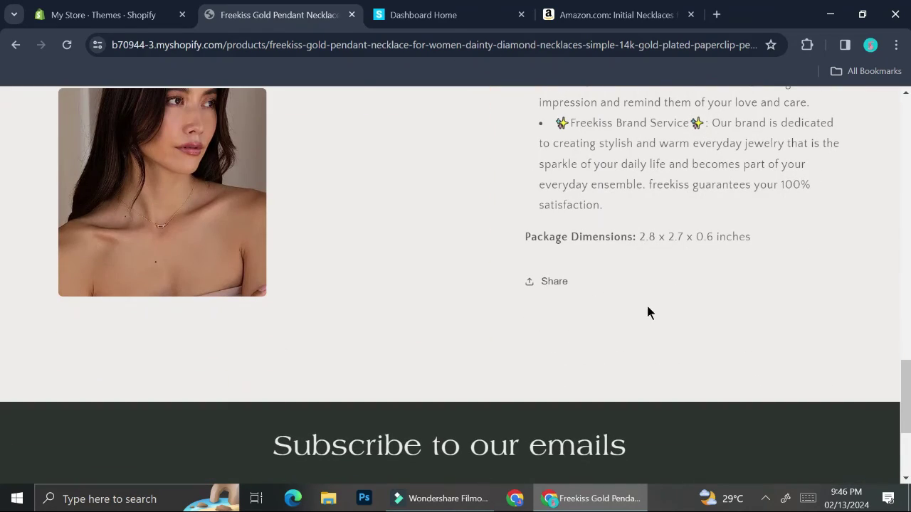
scroll(630, 270, "up", 2)
scroll(672, 287, "up", 5)
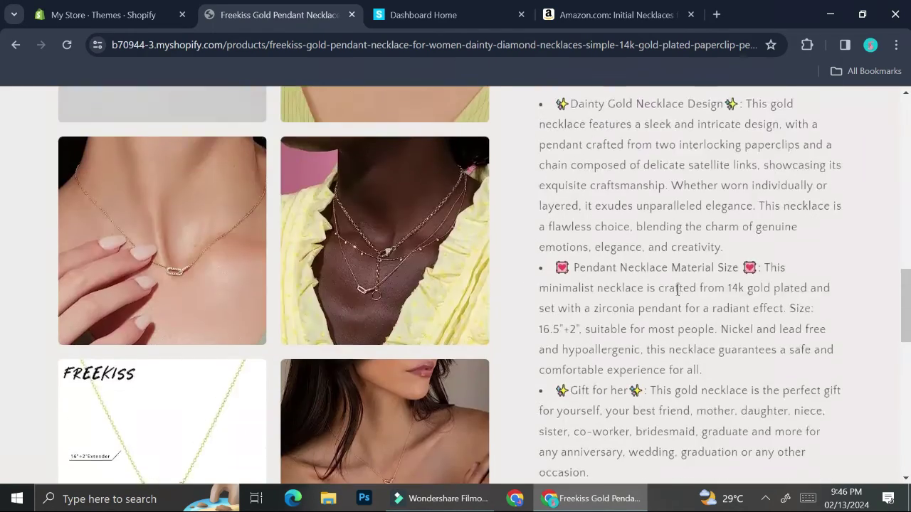
scroll(678, 289, "up", 7)
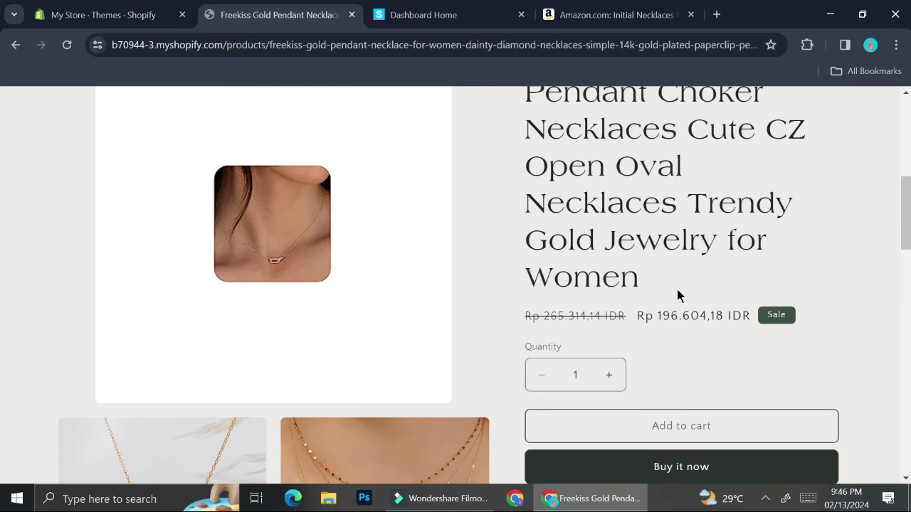
scroll(677, 296, "up", 1)
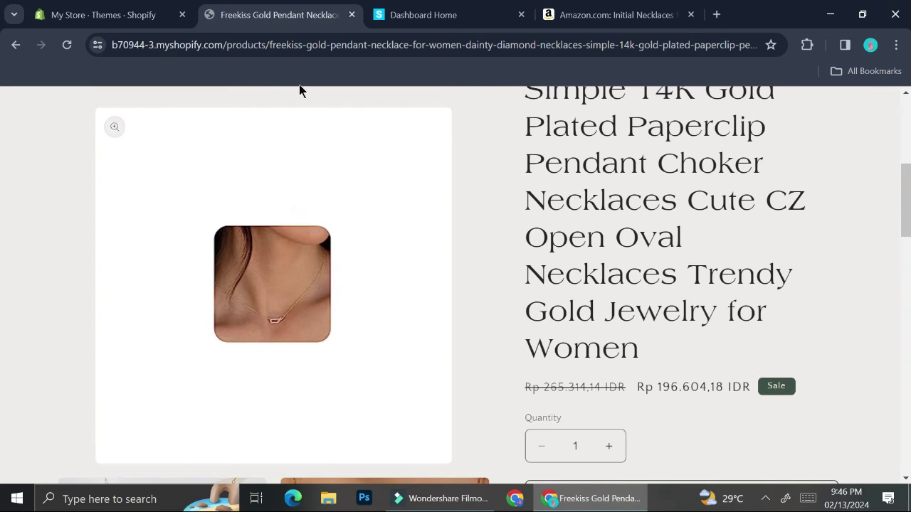
left_click(472, 22)
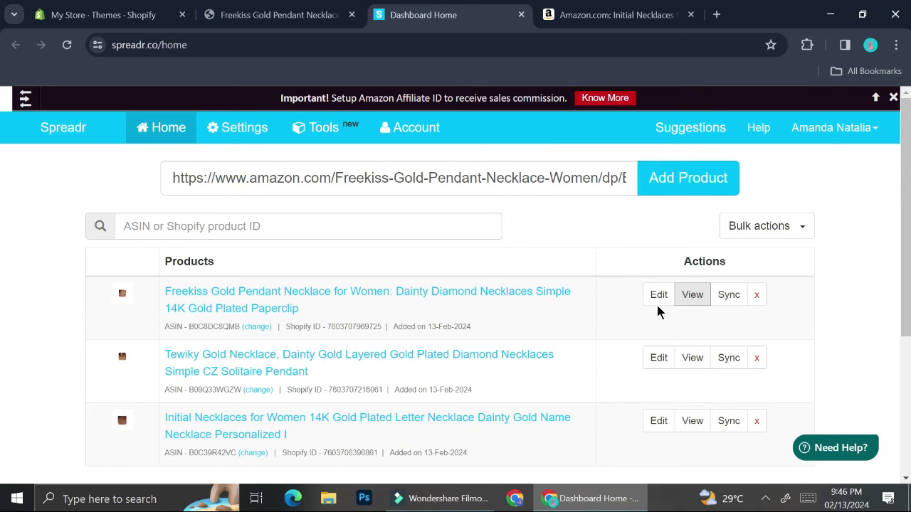
Step: Return to the Spreadr dashboard and edit Initial Necklaces for Women in the Shopify admin
key("ctrl+shift+Tab")
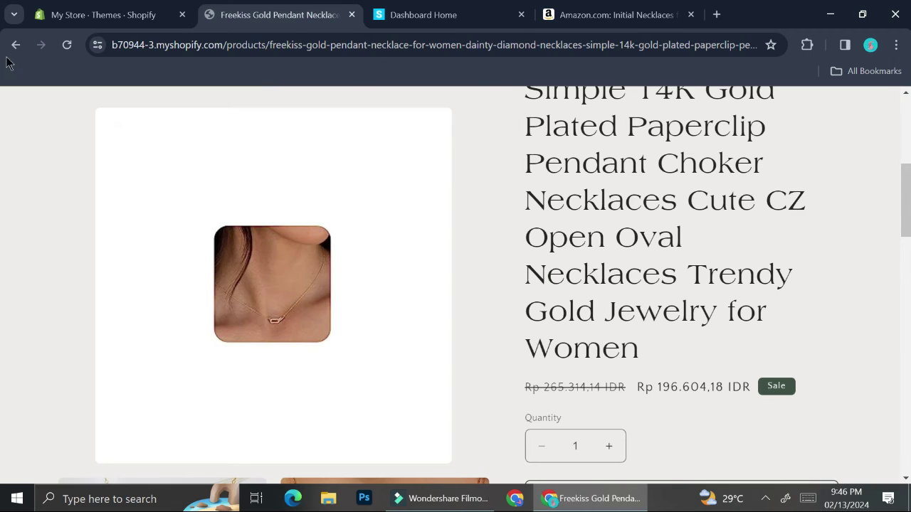
left_click(16, 44)
key("ctrl+Tab")
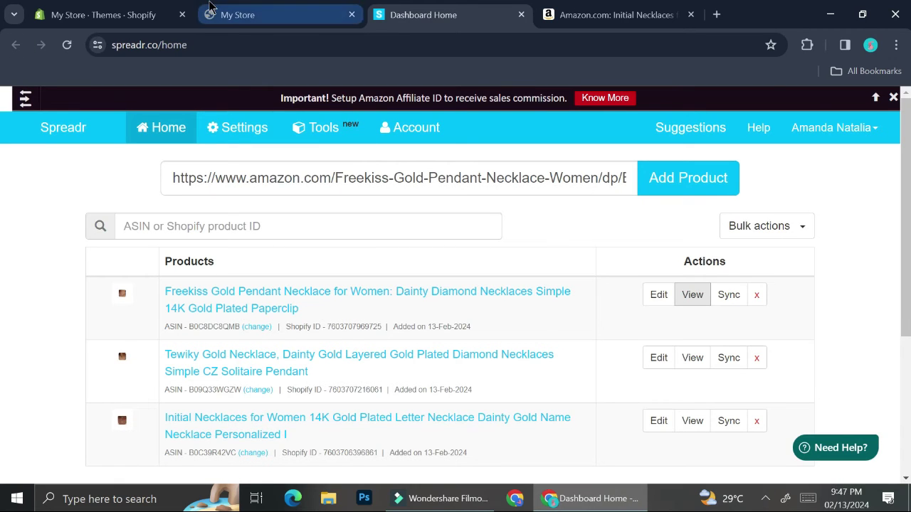
left_click(278, 14)
left_click(449, 14)
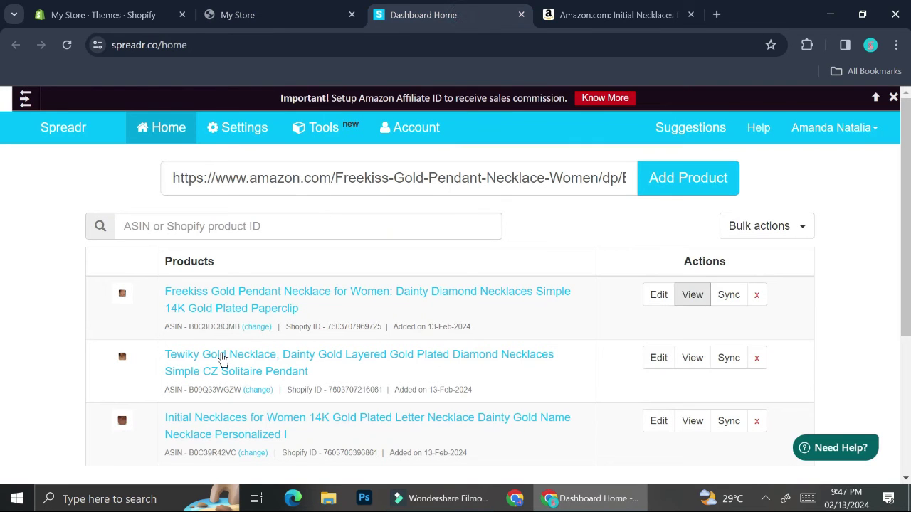
left_click(670, 427)
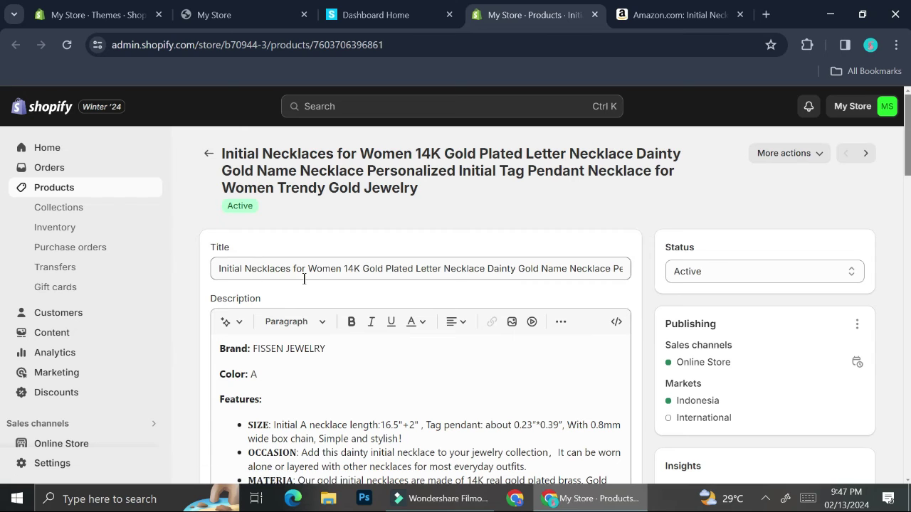
Step: Scroll through the Initial Necklaces product's Pricing, Inventory, Shipping, Media and Tags sections
scroll(462, 179, "down", 1)
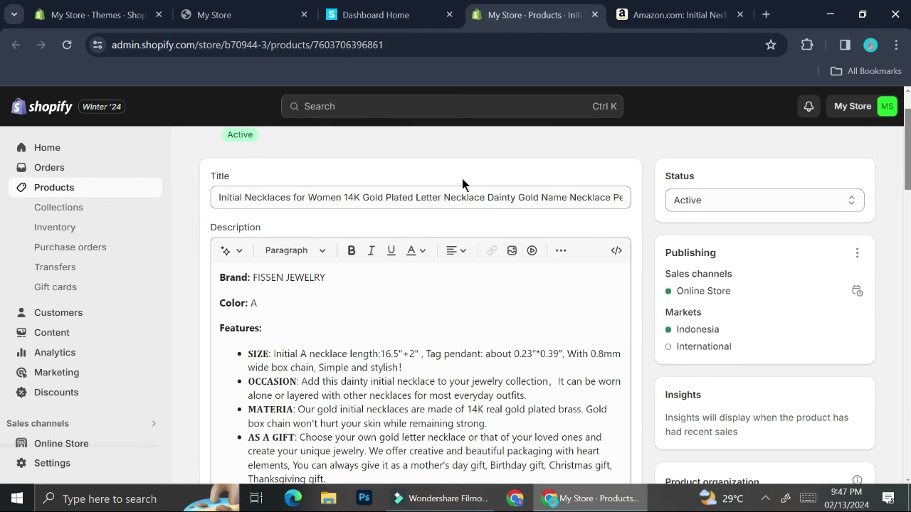
scroll(591, 360, "down", 2)
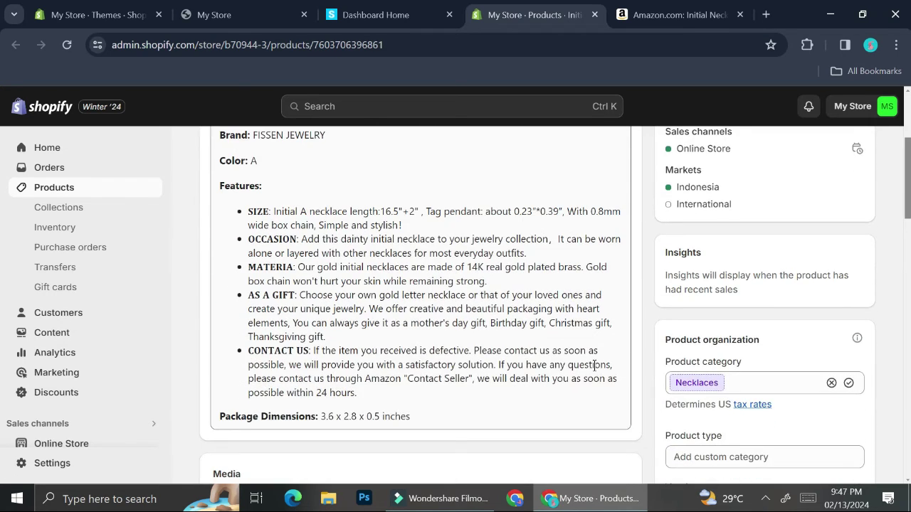
scroll(595, 364, "down", 2)
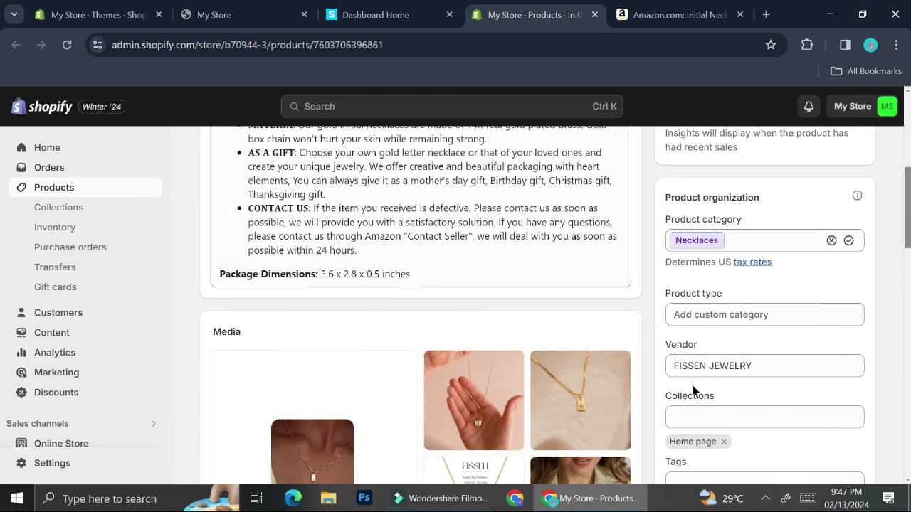
scroll(690, 399, "down", 1)
scroll(691, 403, "down", 1)
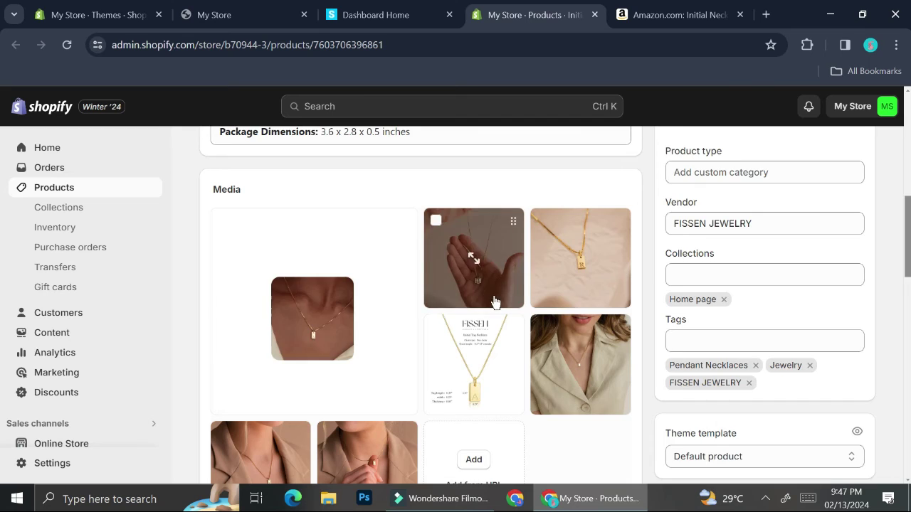
scroll(495, 302, "down", 3)
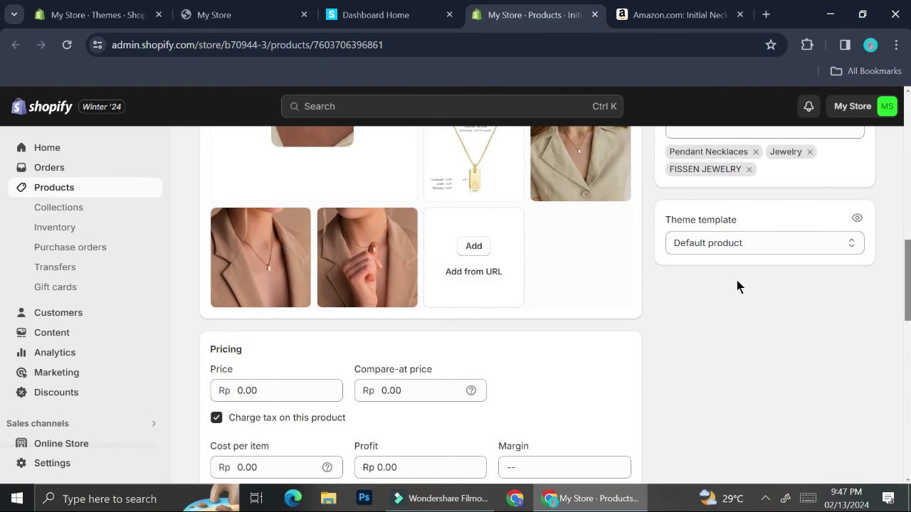
scroll(443, 346, "down", 2)
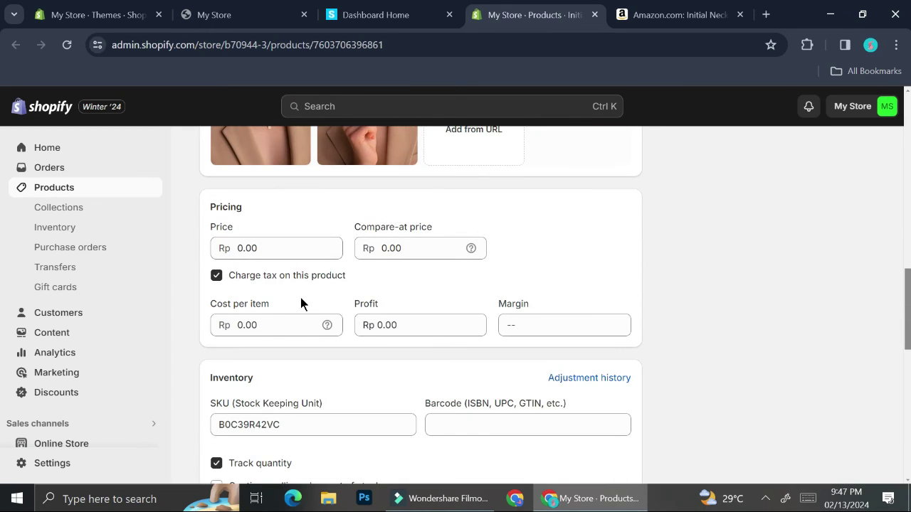
scroll(301, 304, "down", 1)
scroll(377, 375, "down", 3)
scroll(379, 384, "down", 3)
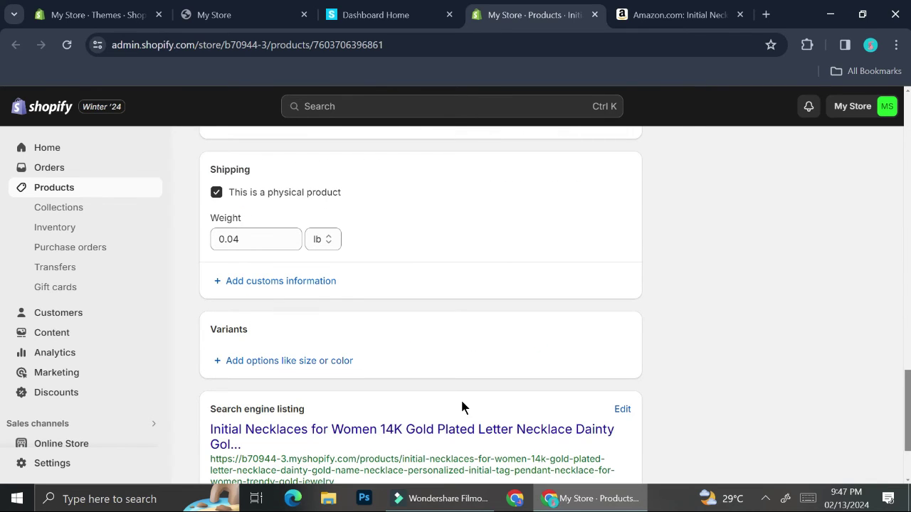
scroll(462, 405, "down", 2)
scroll(511, 419, "up", 9)
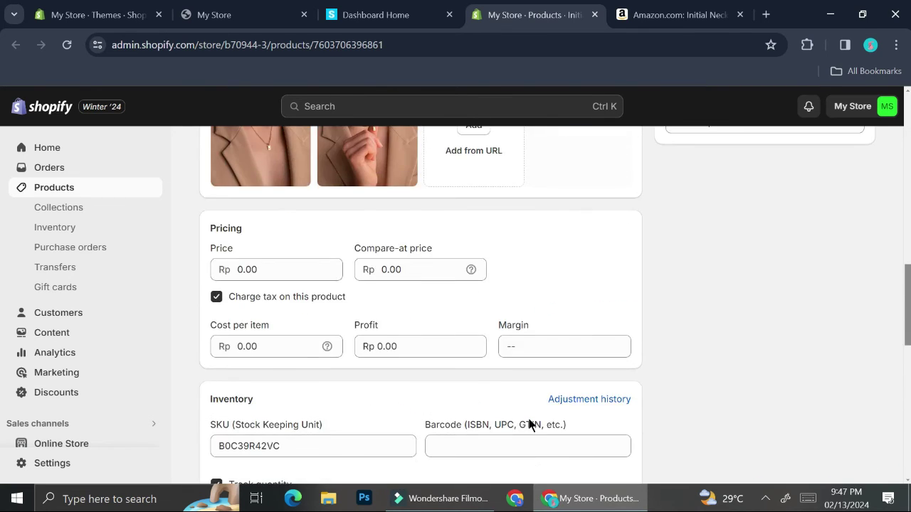
scroll(528, 425, "up", 5)
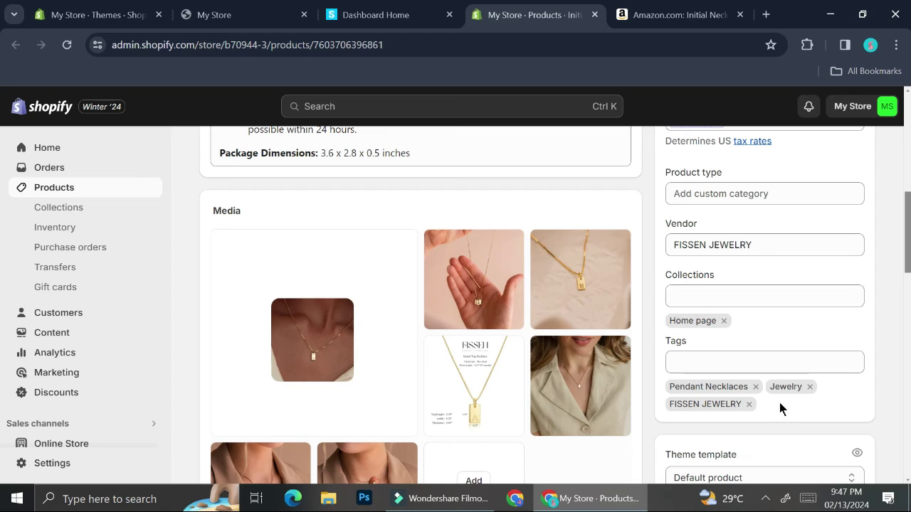
left_click(736, 361)
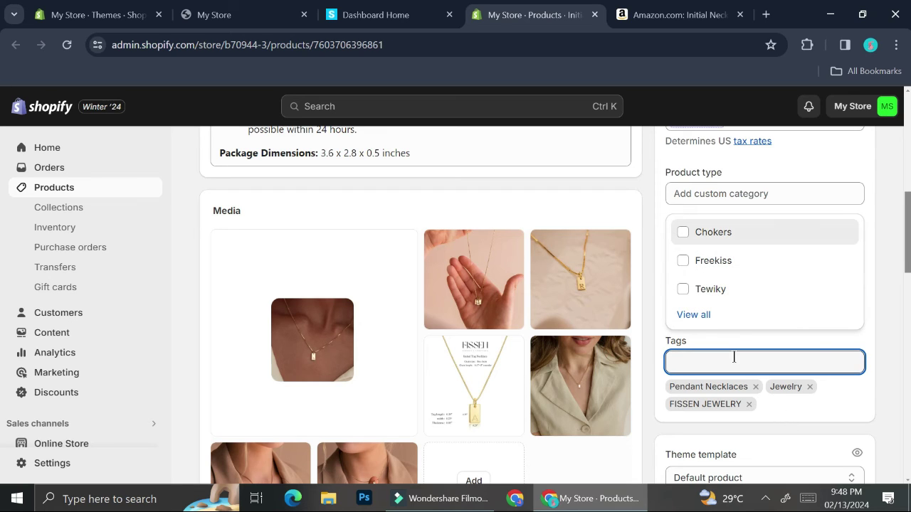
type("hidde")
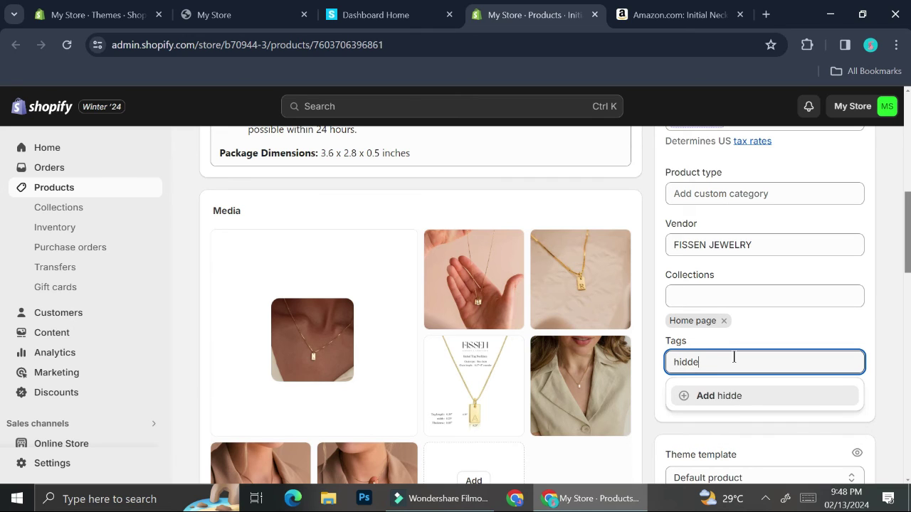
type("n")
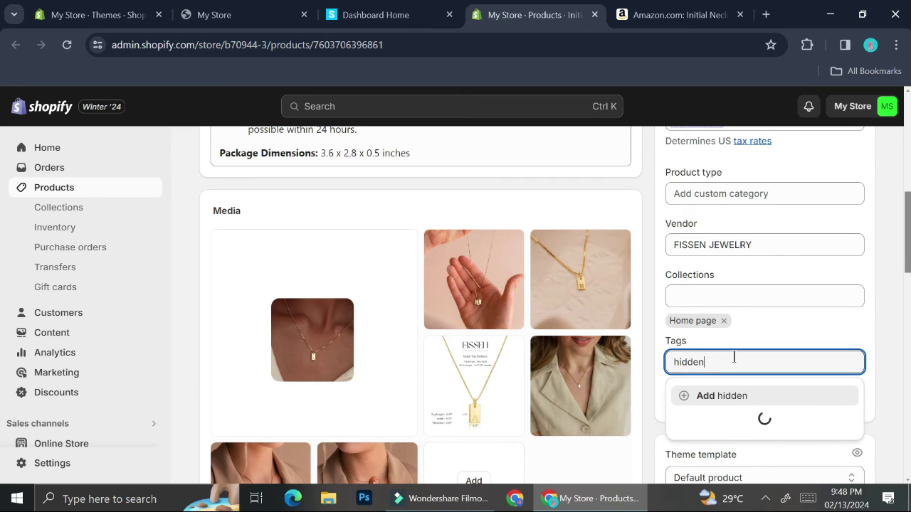
key("BackSpace")
key("BackSpace")
key("BackSpace")
key("BackSpace")
key("BackSpace")
key("BackSpace")
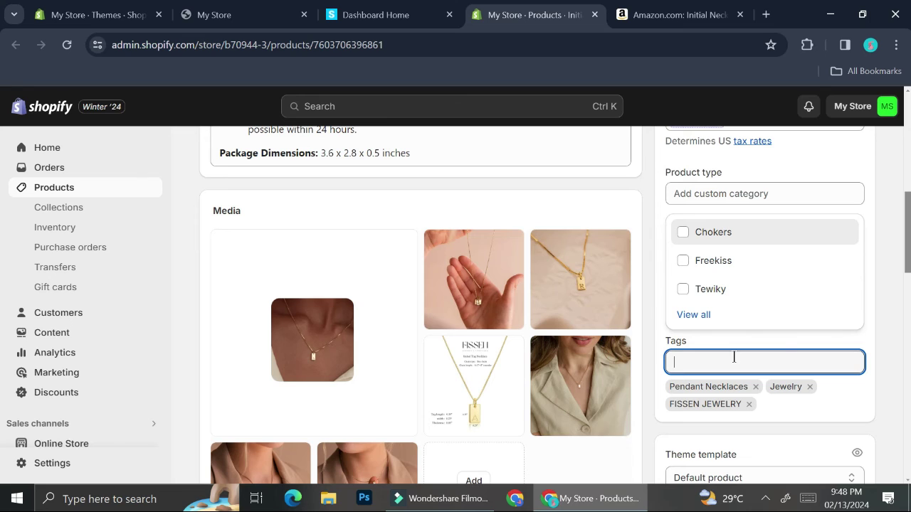
left_click(888, 342)
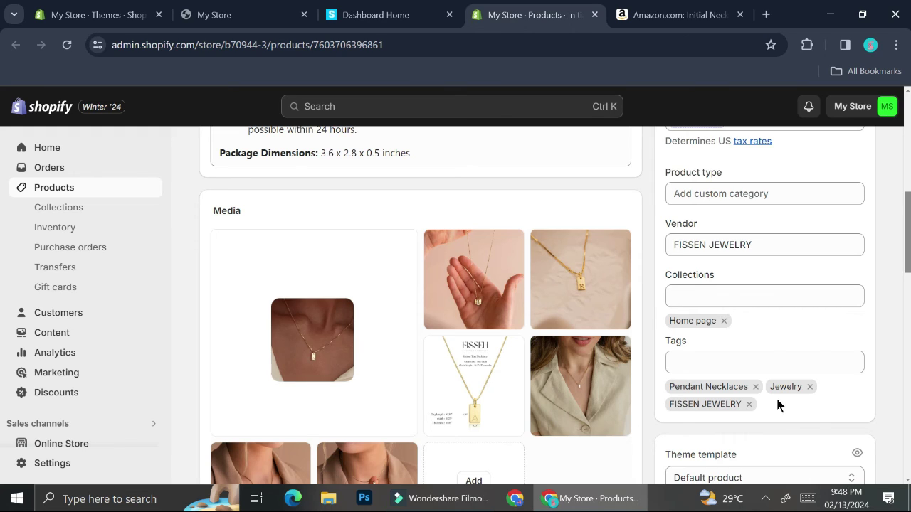
Step: Open the Products > Inventory list for all products
scroll(754, 404, "up", 2)
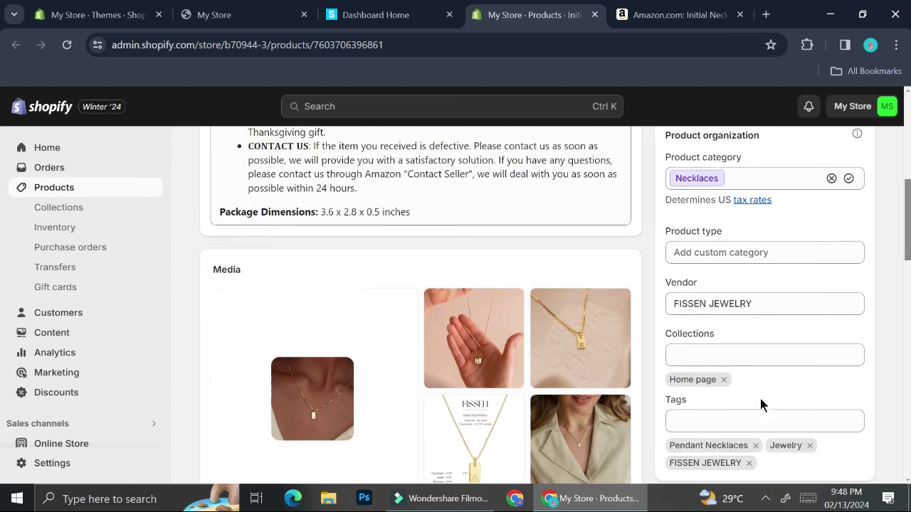
scroll(760, 398, "up", 5)
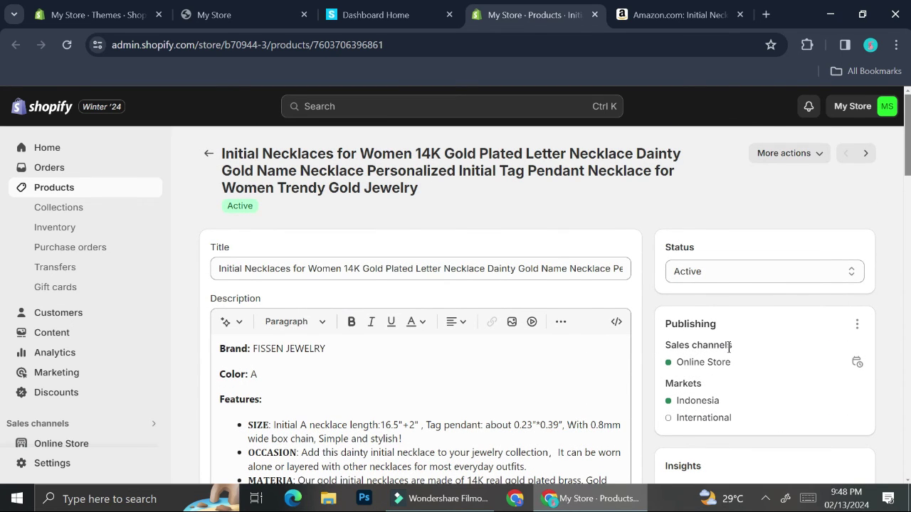
scroll(459, 387, "down", 2)
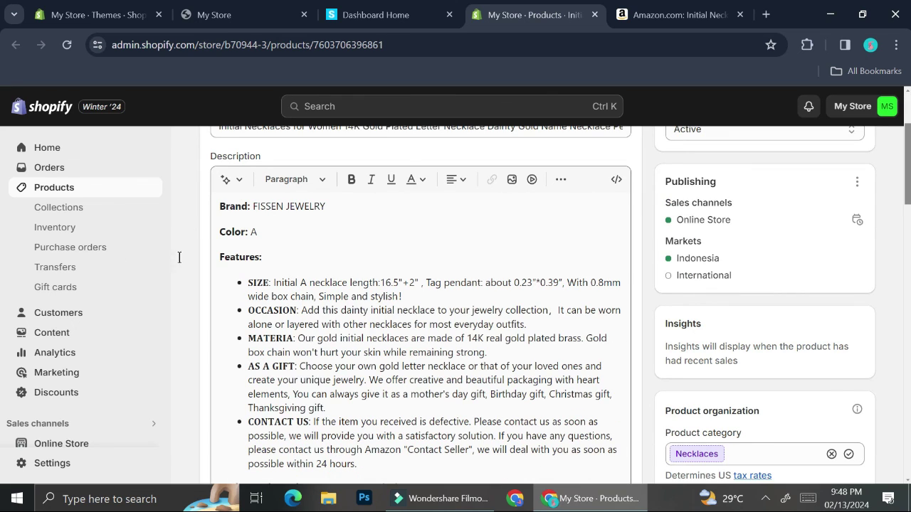
scroll(138, 356, "down", 2)
scroll(138, 358, "down", 3)
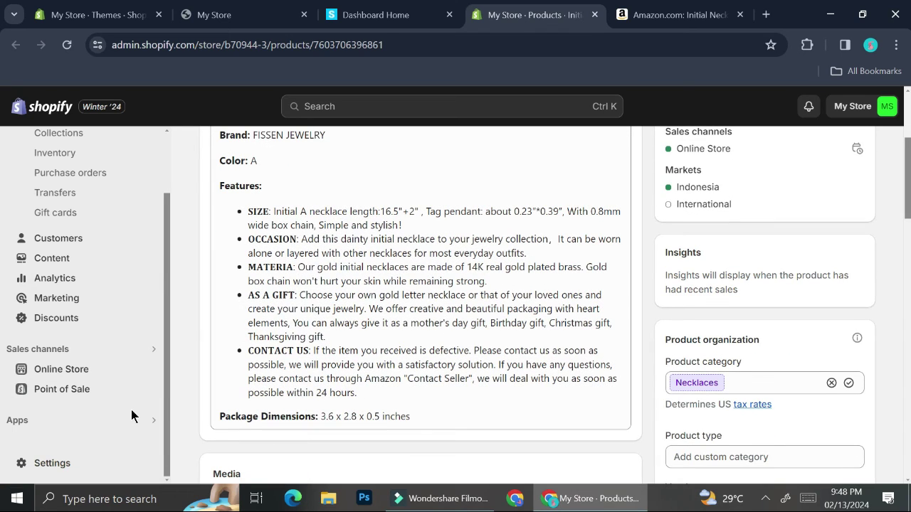
scroll(128, 285, "up", 2)
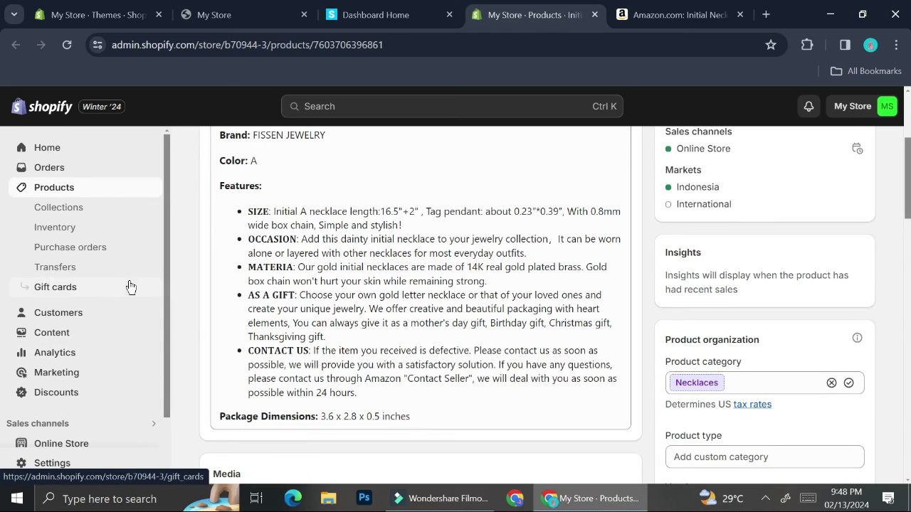
left_click(100, 229)
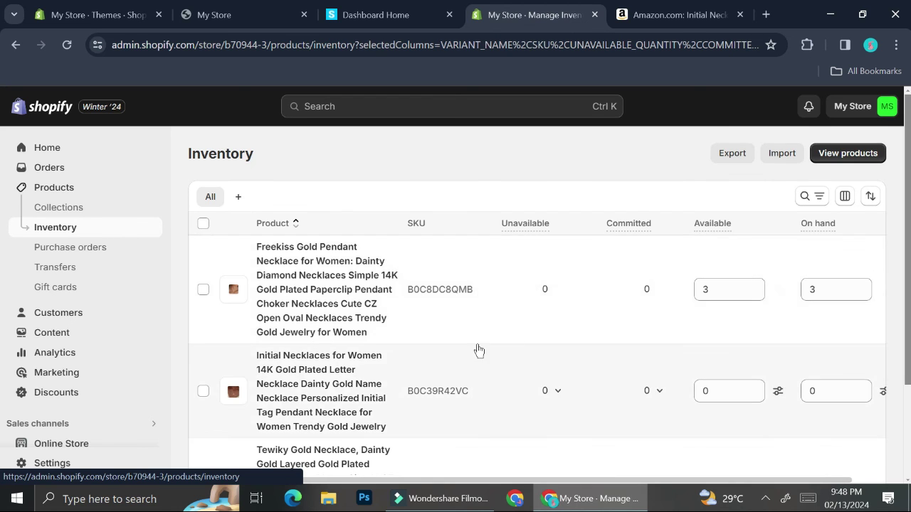
Step: Raise the Initial necklace's available stock from 0 to 1
scroll(476, 356, "down", 3)
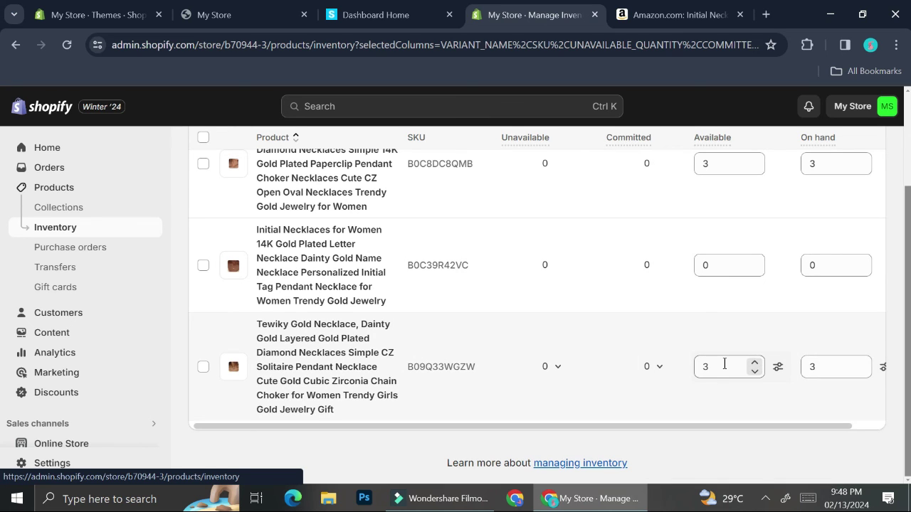
scroll(725, 364, "up", 3)
left_click(756, 395)
left_click(755, 388)
left_click(754, 388)
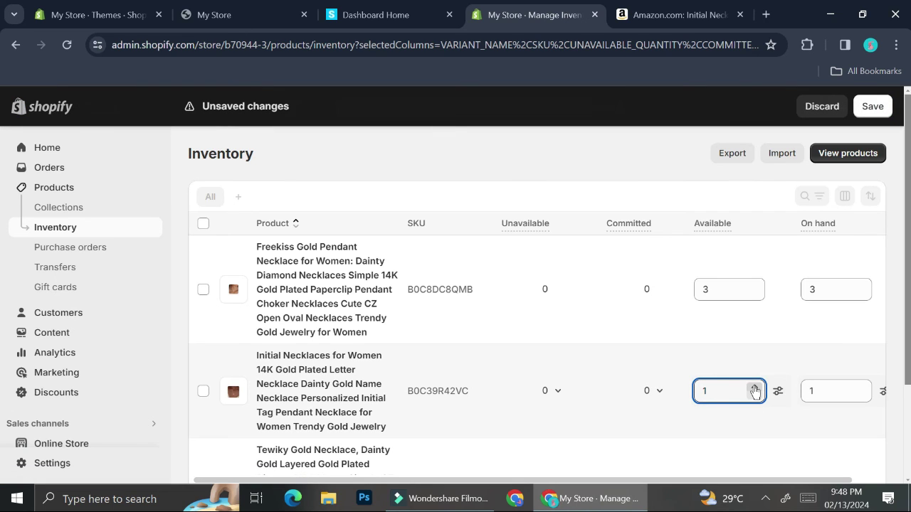
left_click(754, 387)
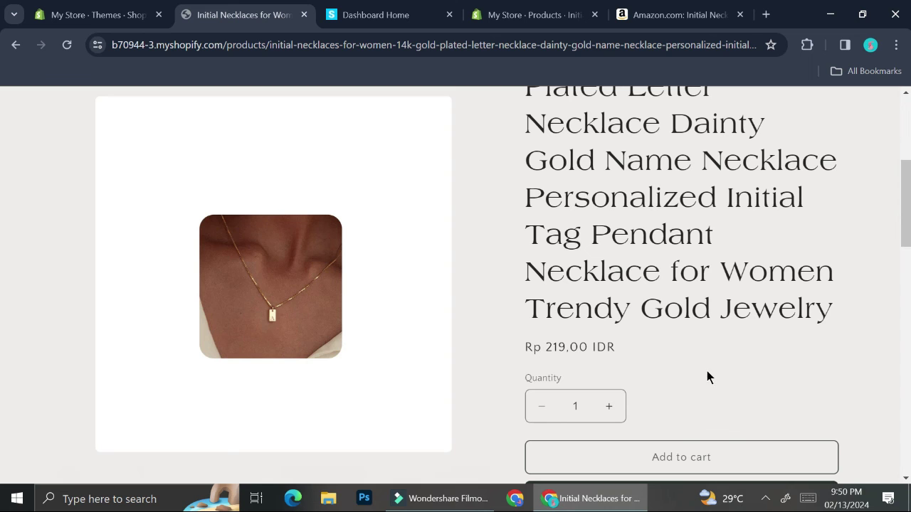
Step: Go to the storefront home page, showing the Initial necklace at Rp 219,00 IDR, not sold out
scroll(517, 342, "down", 4)
scroll(648, 352, "down", 3)
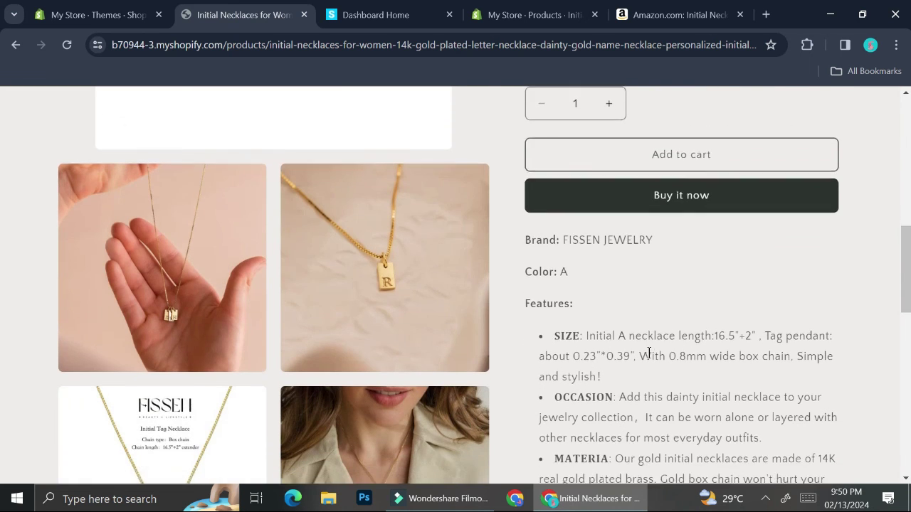
scroll(647, 359, "up", 10)
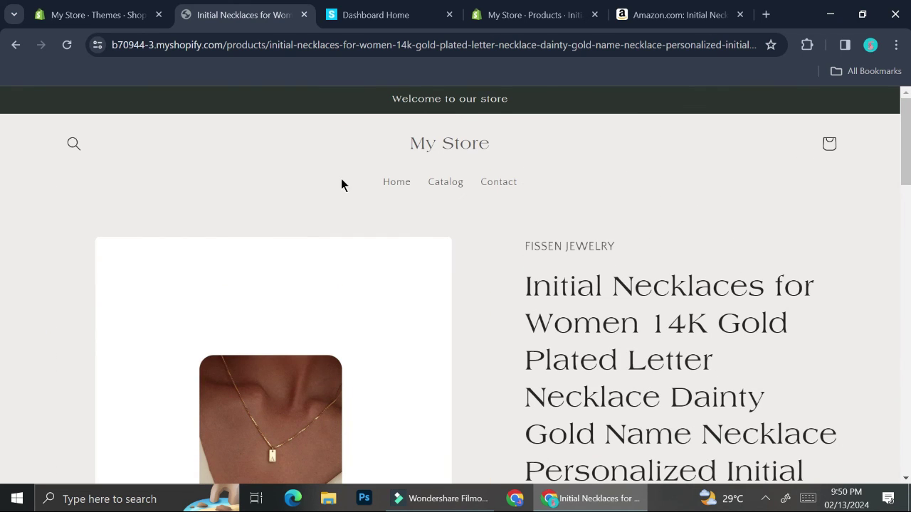
left_click(430, 152)
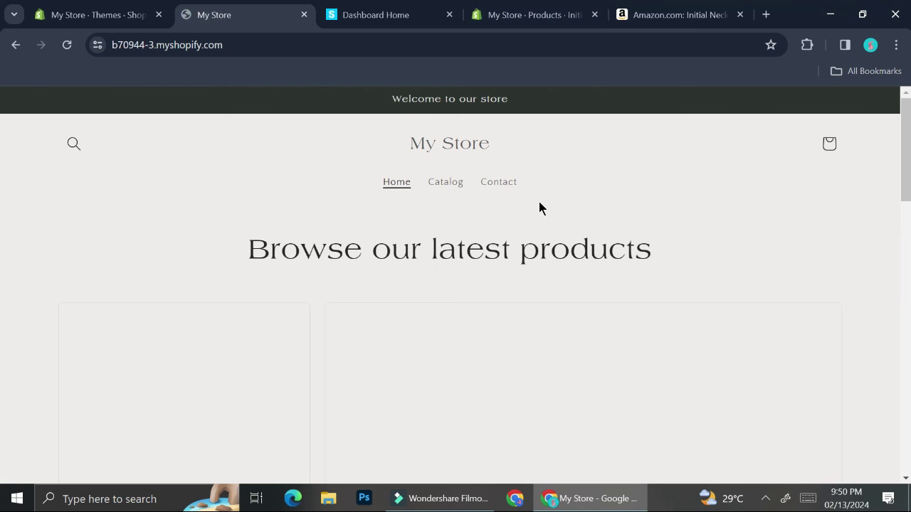
scroll(710, 301, "down", 10)
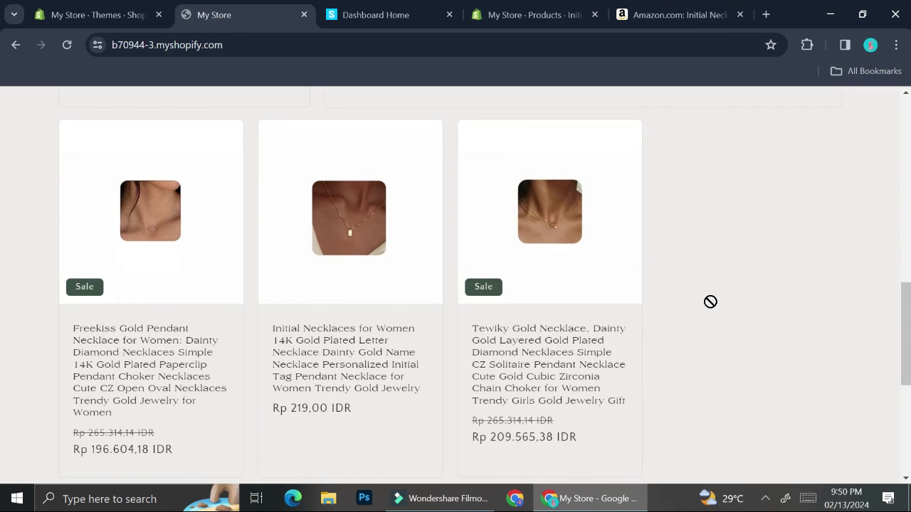